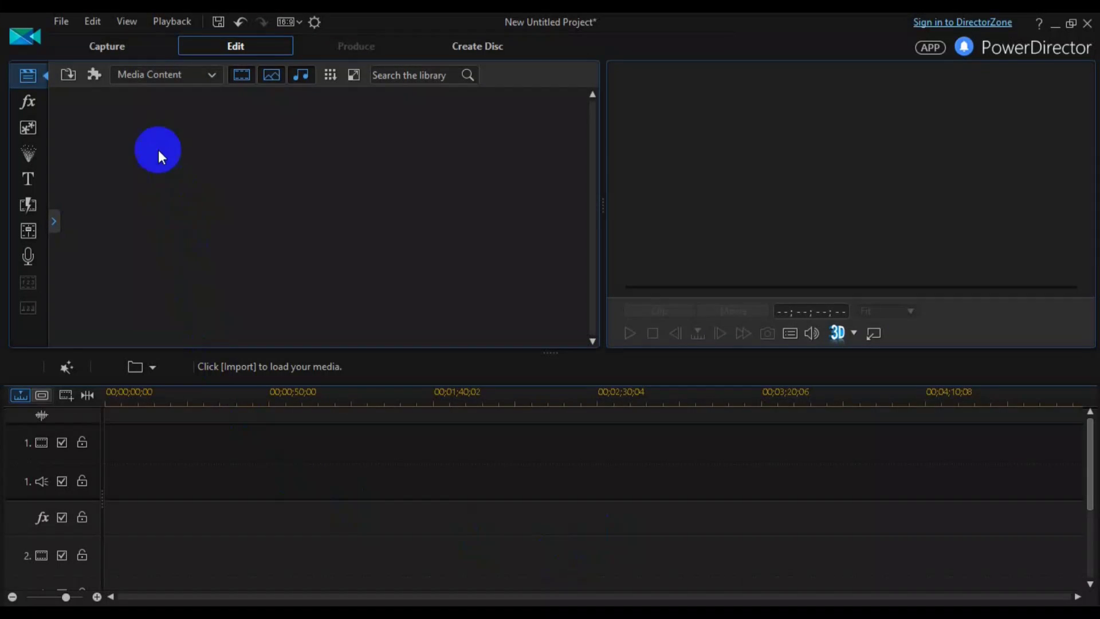
Look at the Capture workspace and its screen recording option
click(117, 45)
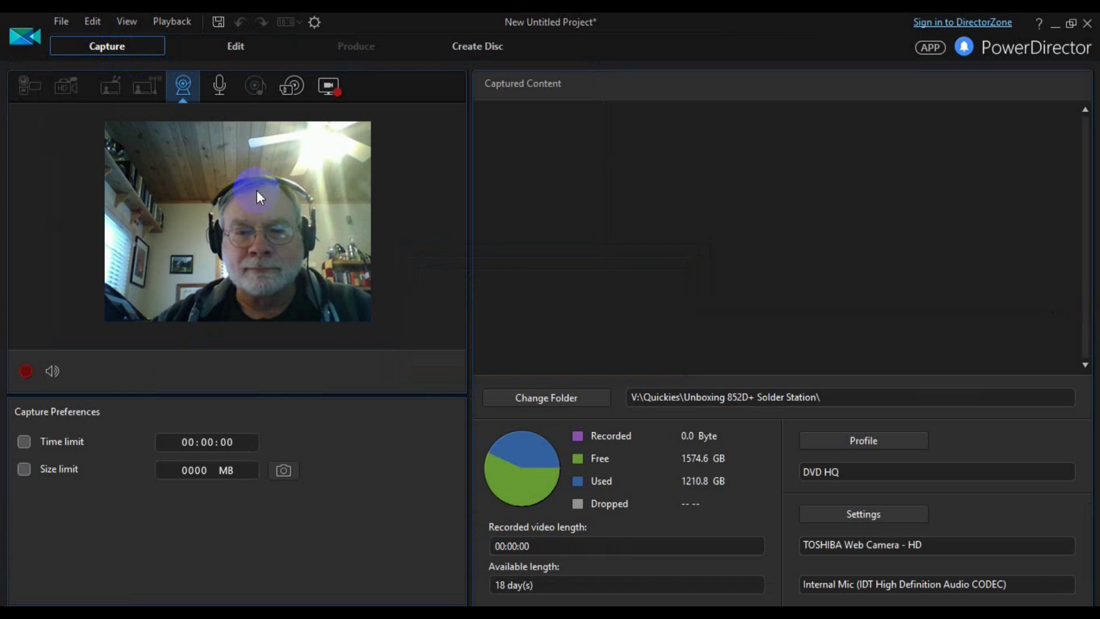
click(319, 82)
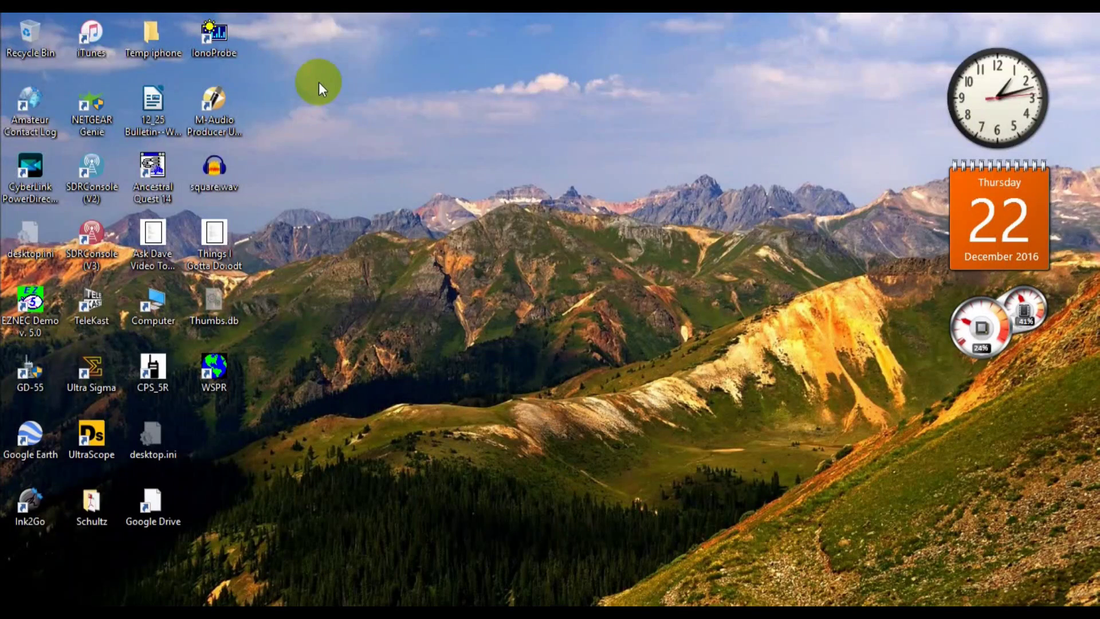
drag(603, 256, 588, 254)
click(555, 306)
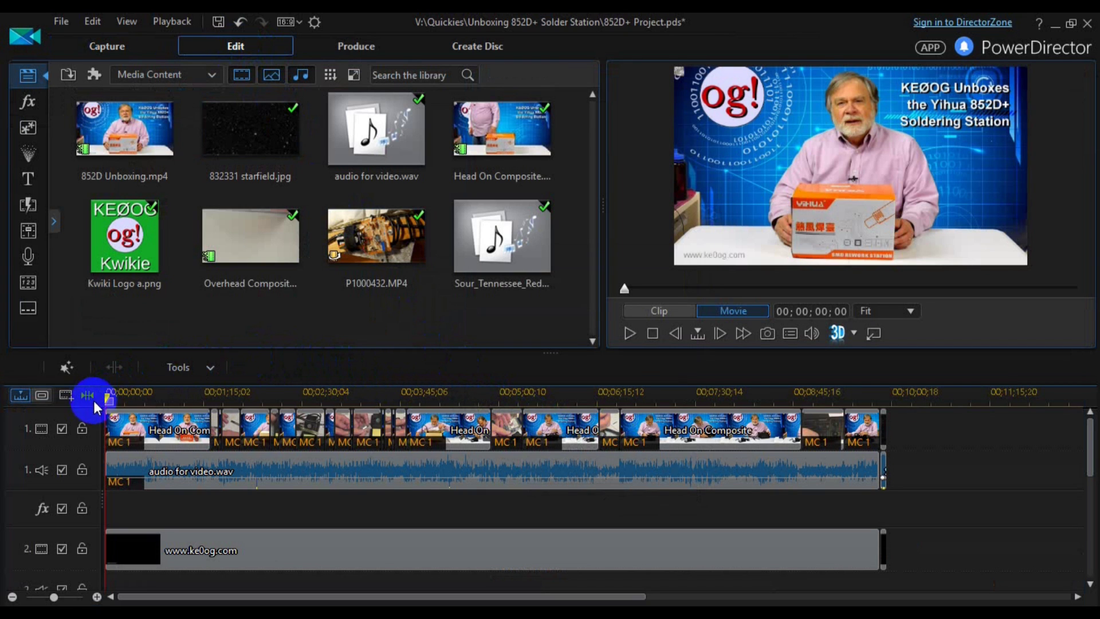
Examine the 852D+ project's clips in storyboard view, and return to timeline view to inspect the lower tracks
click(41, 396)
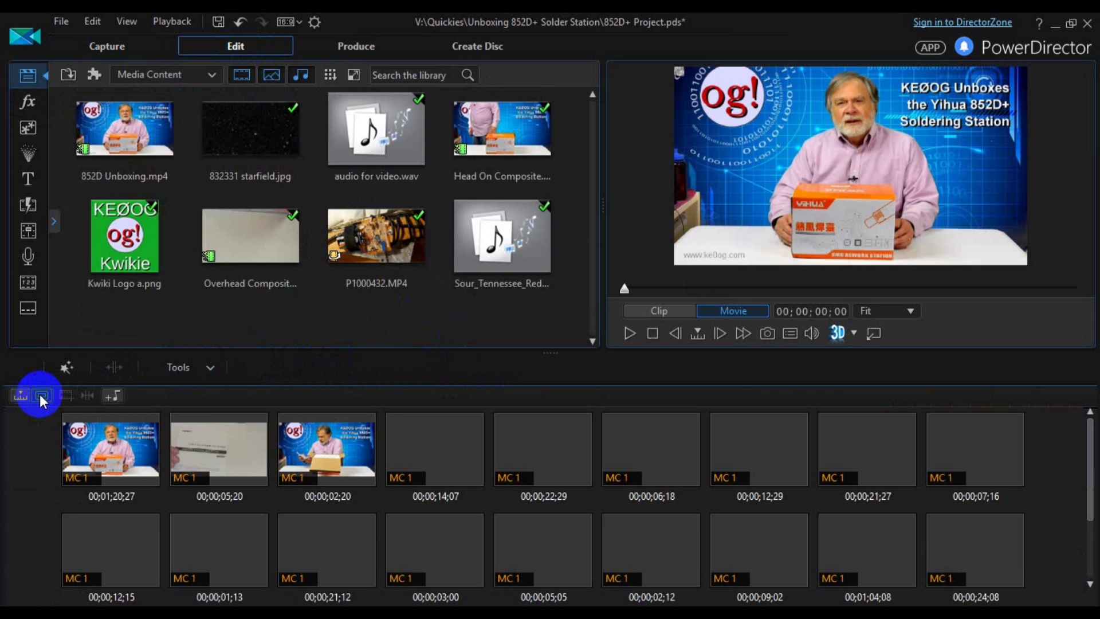
mouse_move(1086, 451)
mouse_down()
mouse_move(1084, 510)
mouse_move(1087, 447)
mouse_up()
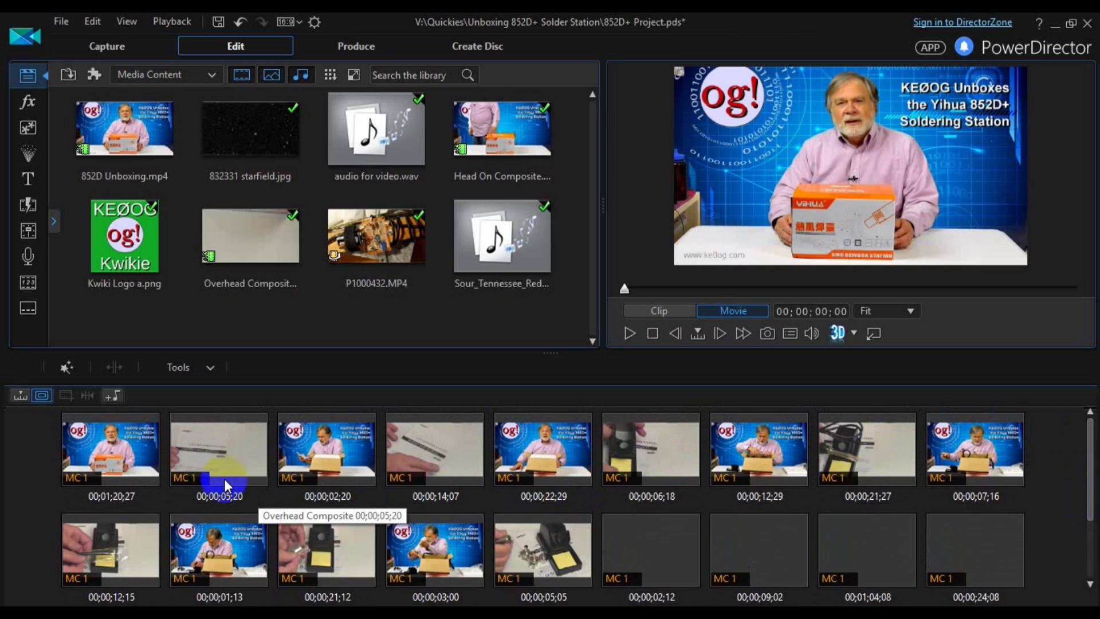
click(20, 395)
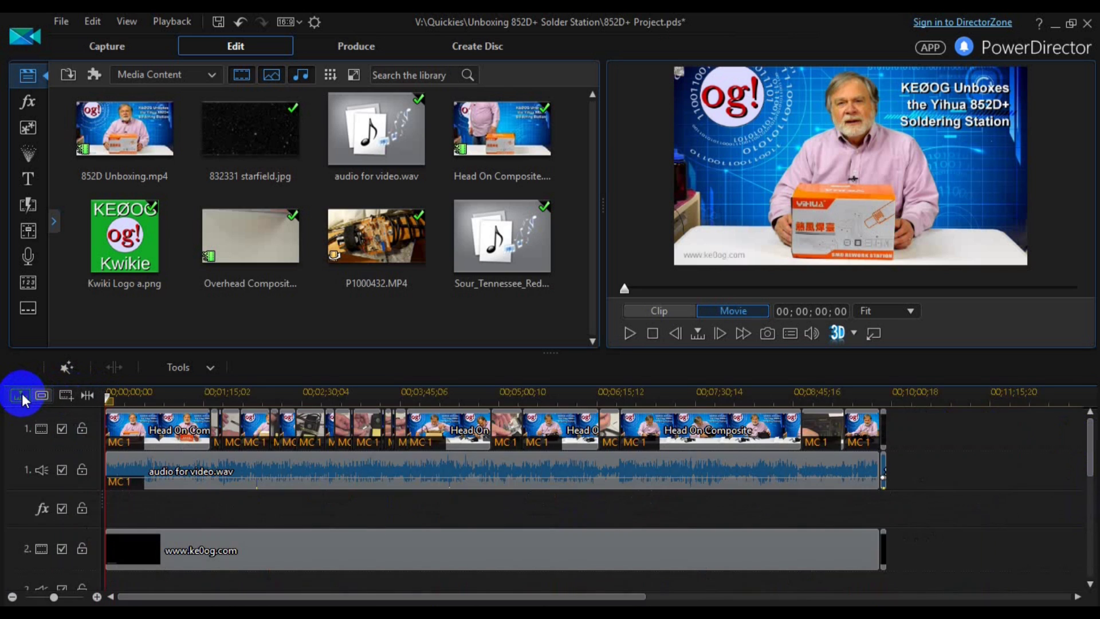
click(277, 468)
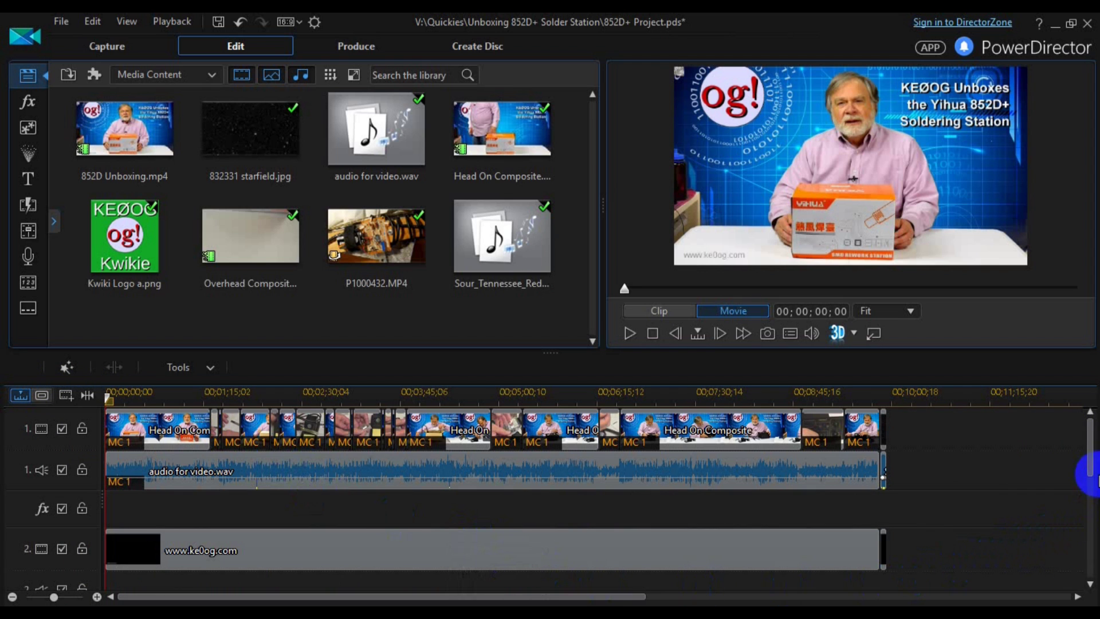
drag(1083, 449, 1073, 565)
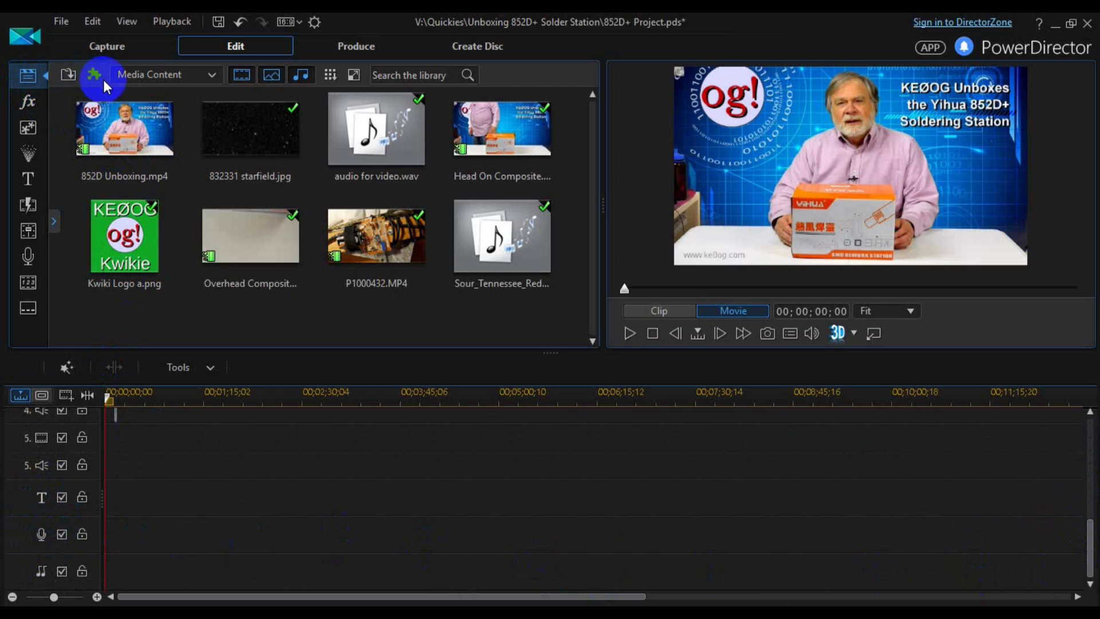
Look at the Color Boards in the media library and return to the Media Content listing
click(153, 77)
click(150, 108)
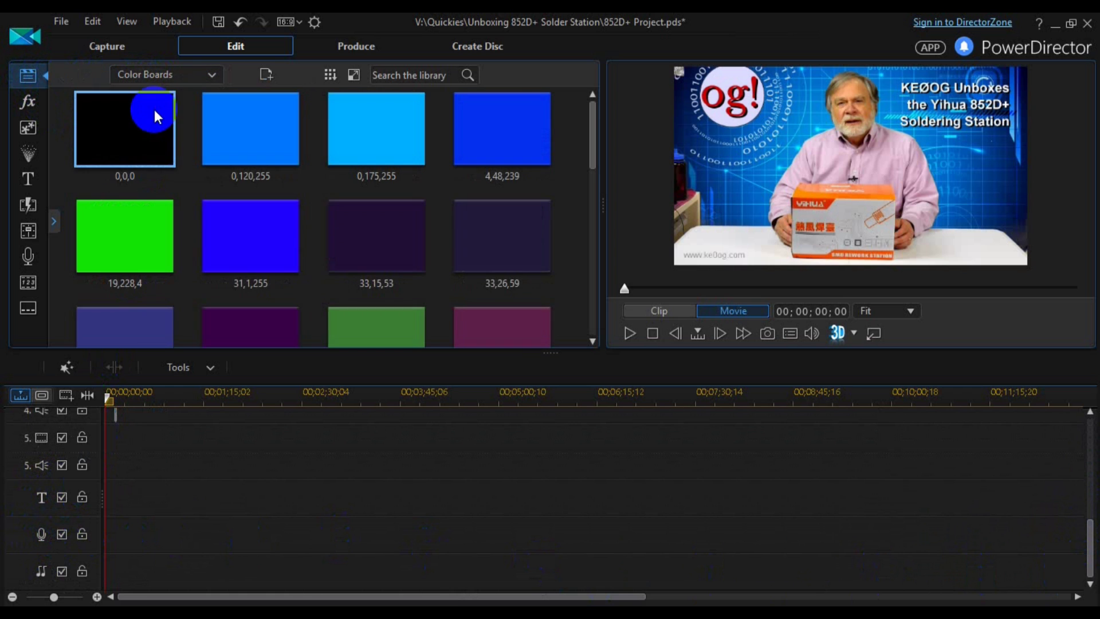
click(153, 76)
click(149, 92)
Preview the two NewBlue video effects stored in the effects library's My Favorites category, and bring the upper timeline tracks back
click(25, 102)
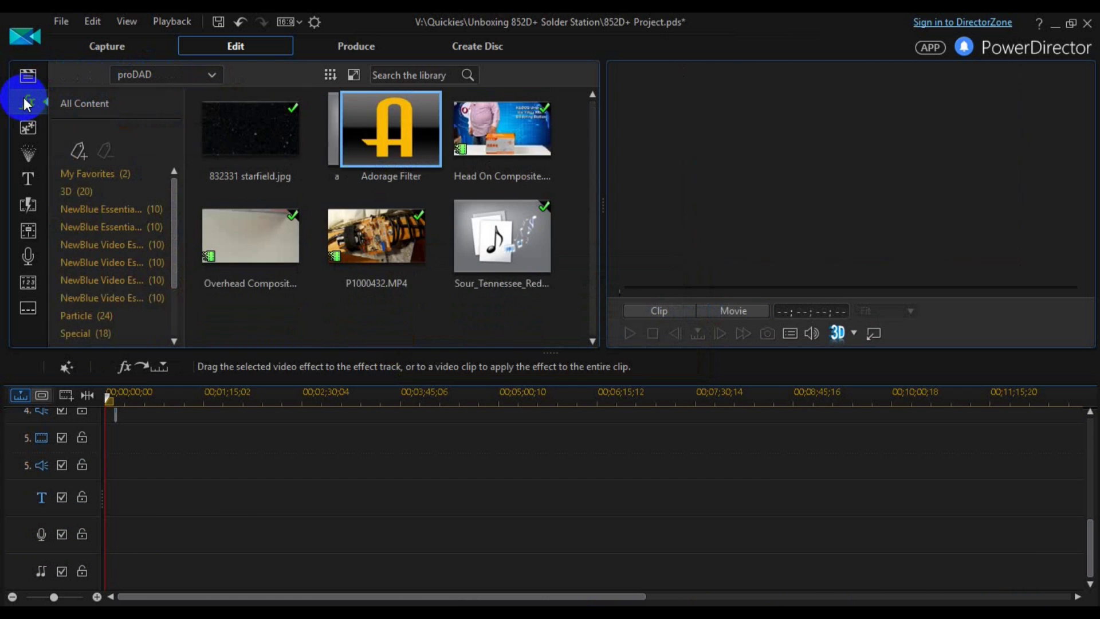
click(93, 175)
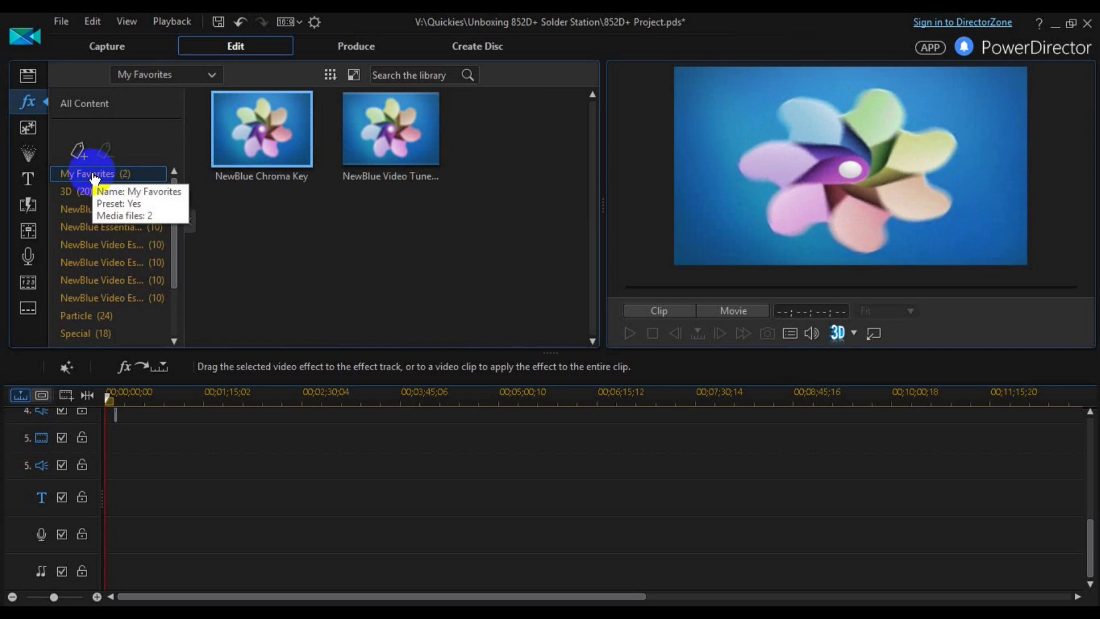
click(278, 171)
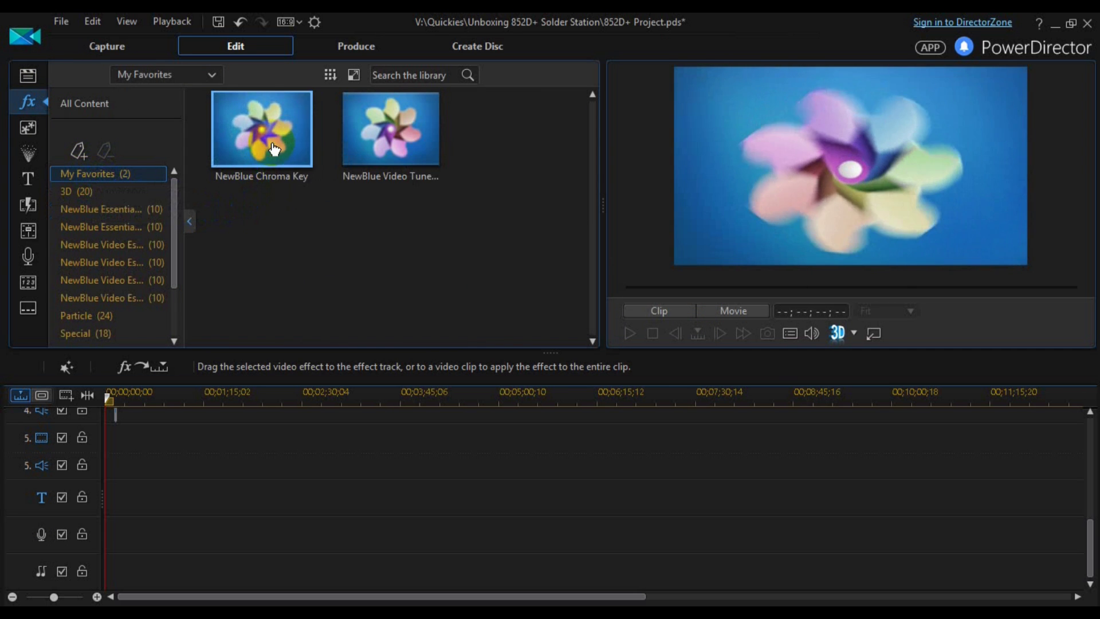
click(392, 139)
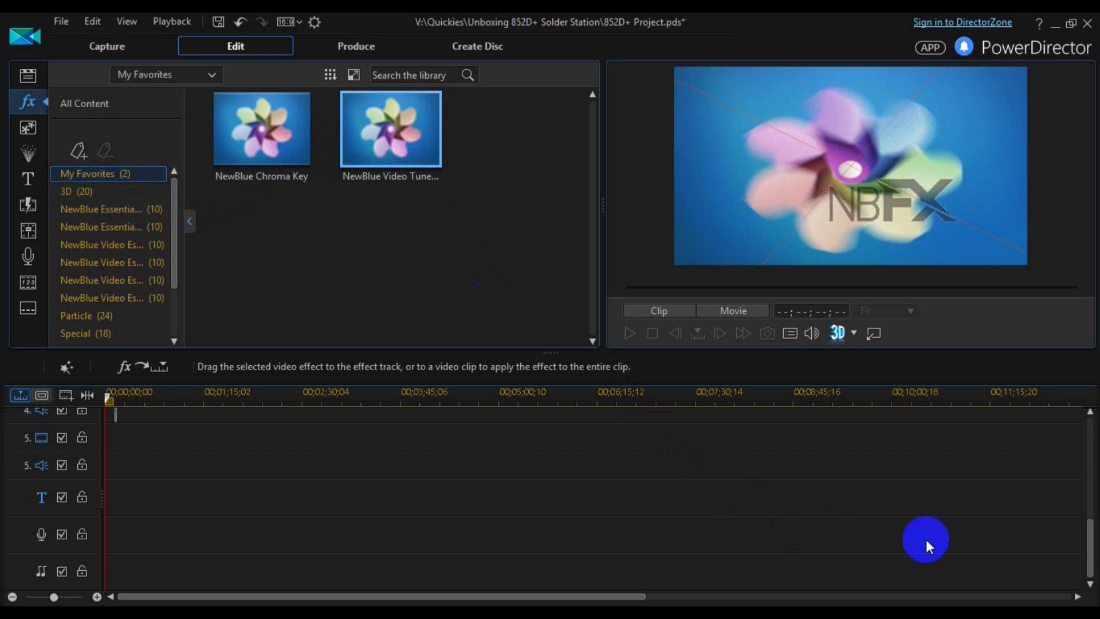
drag(1093, 537, 1088, 407)
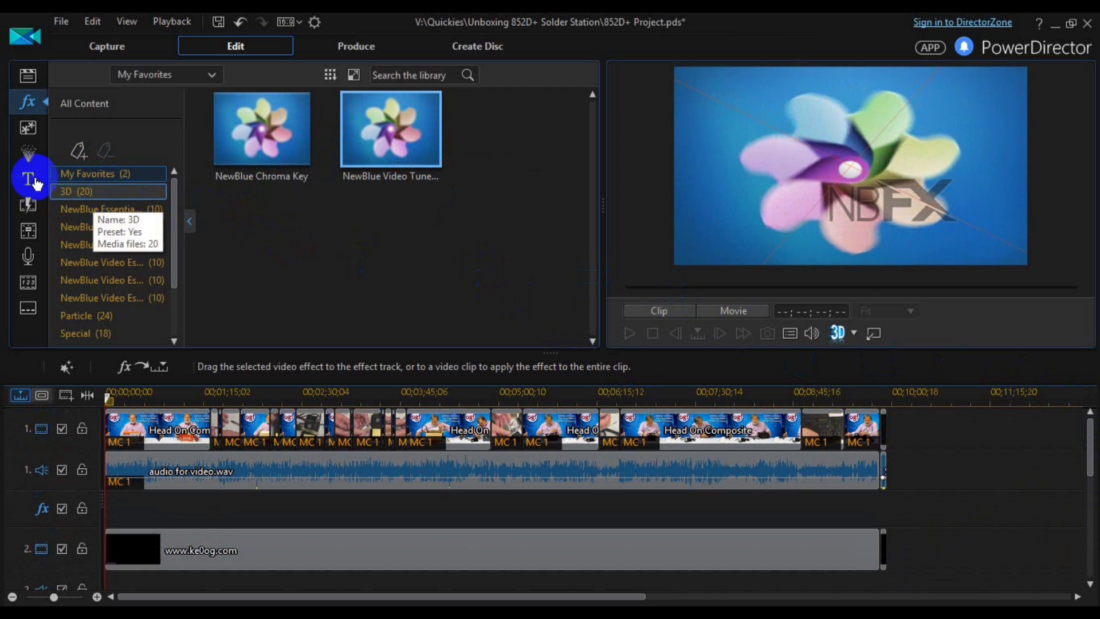
Look at the PiP object library and the particle template library
click(27, 129)
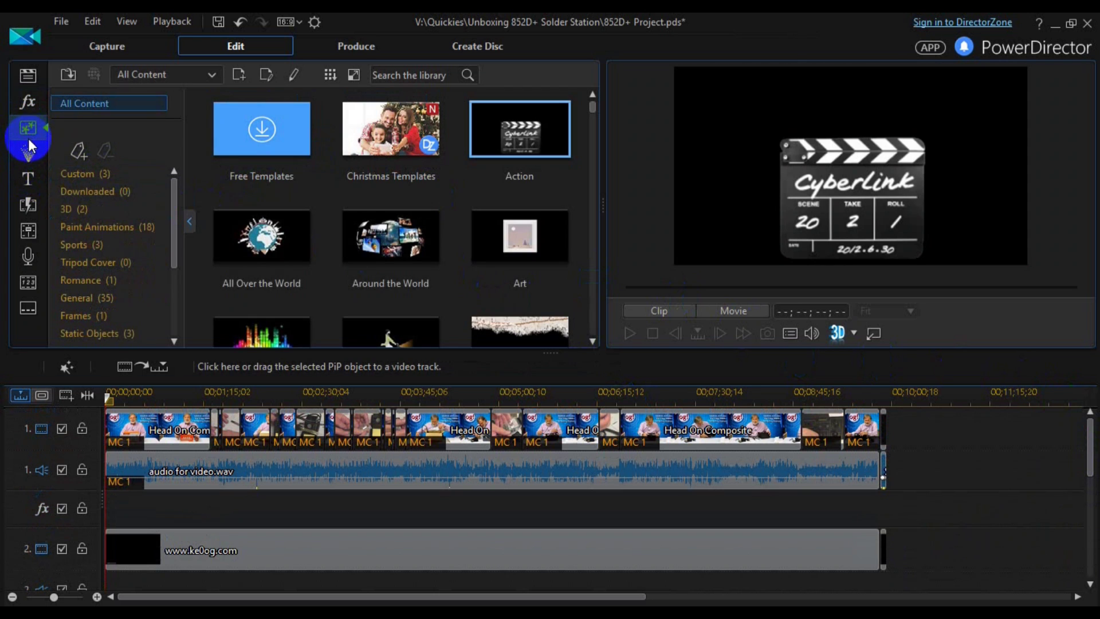
click(35, 154)
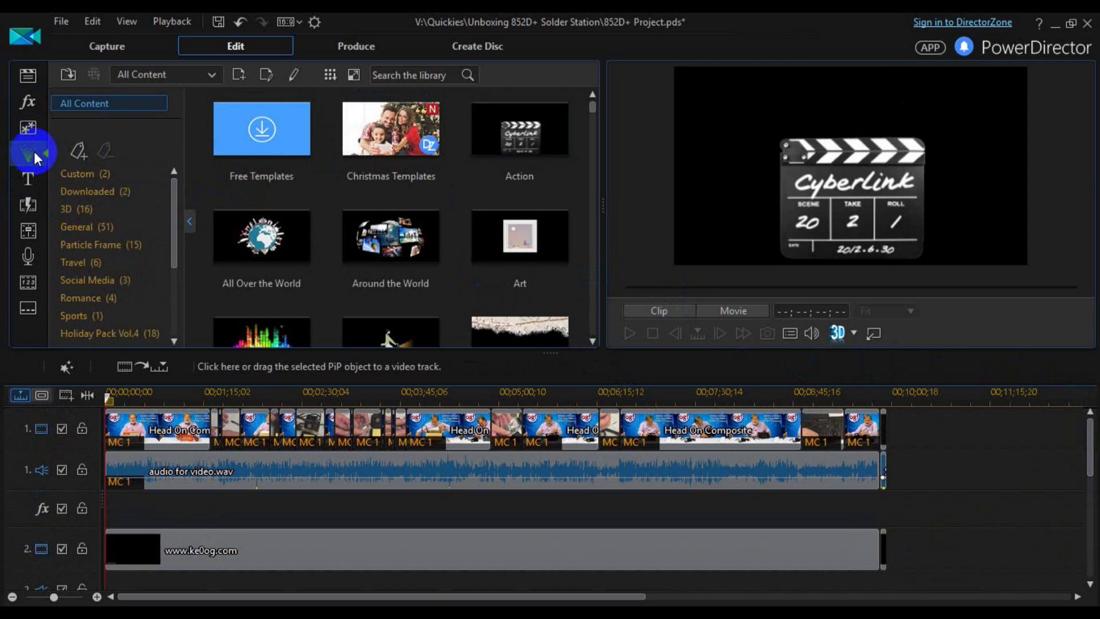
Browse the title library's Custom, General, 3D-Like, Sports, Tripod Cover and Effects categories
click(30, 179)
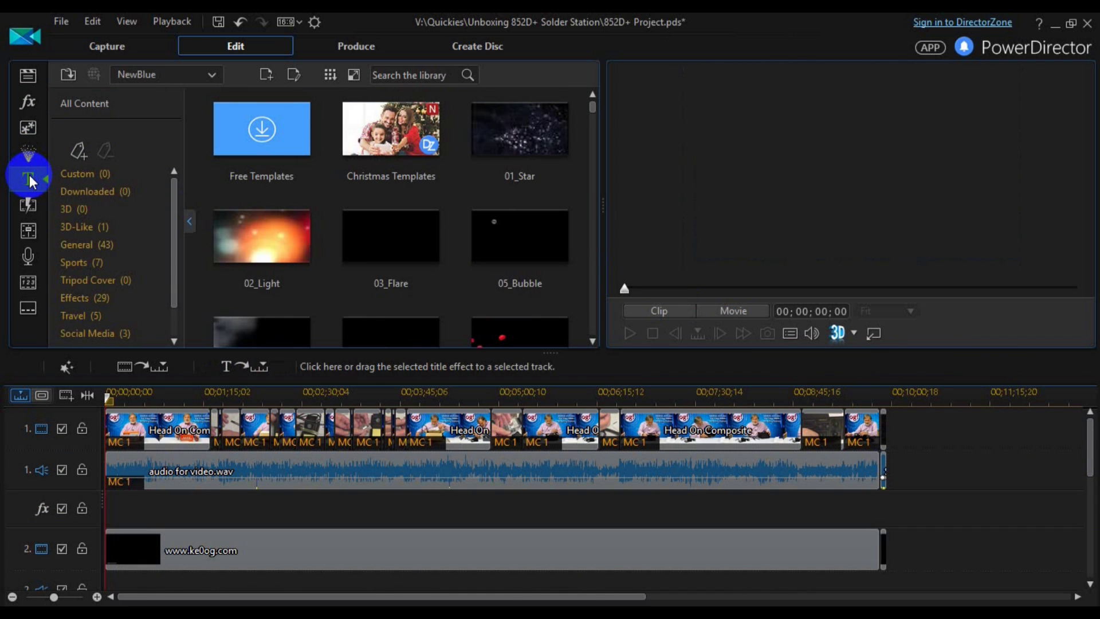
click(105, 176)
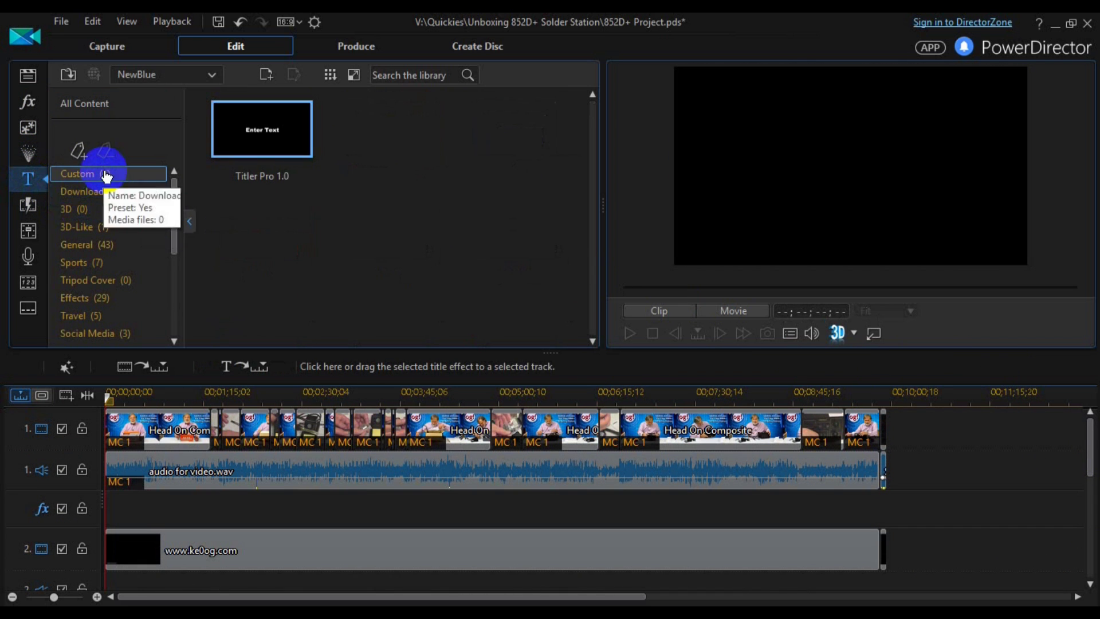
click(92, 246)
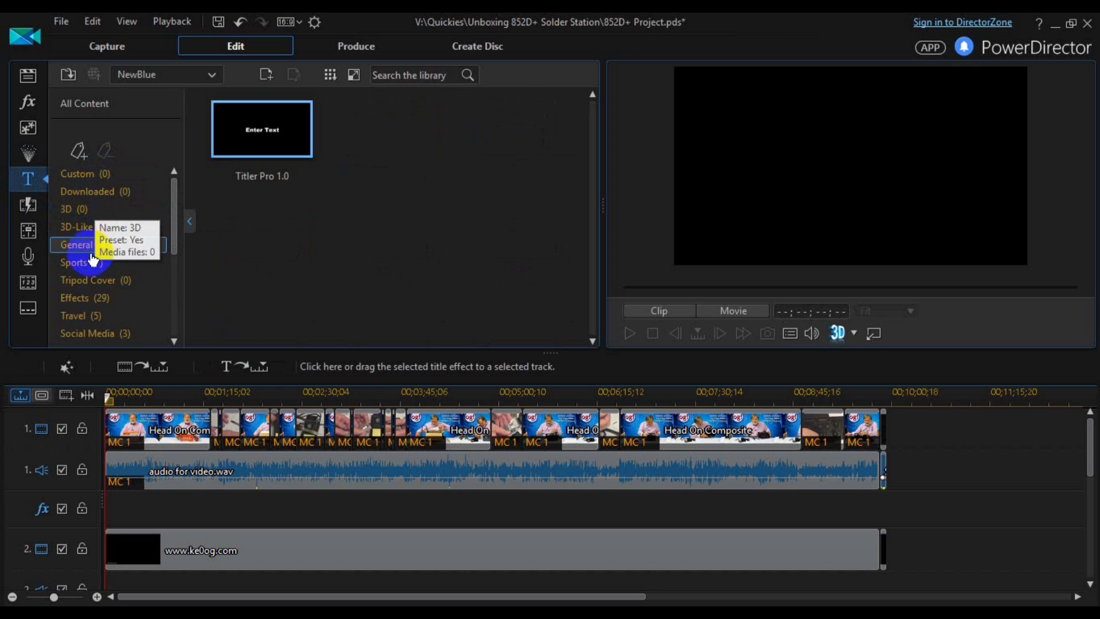
click(87, 228)
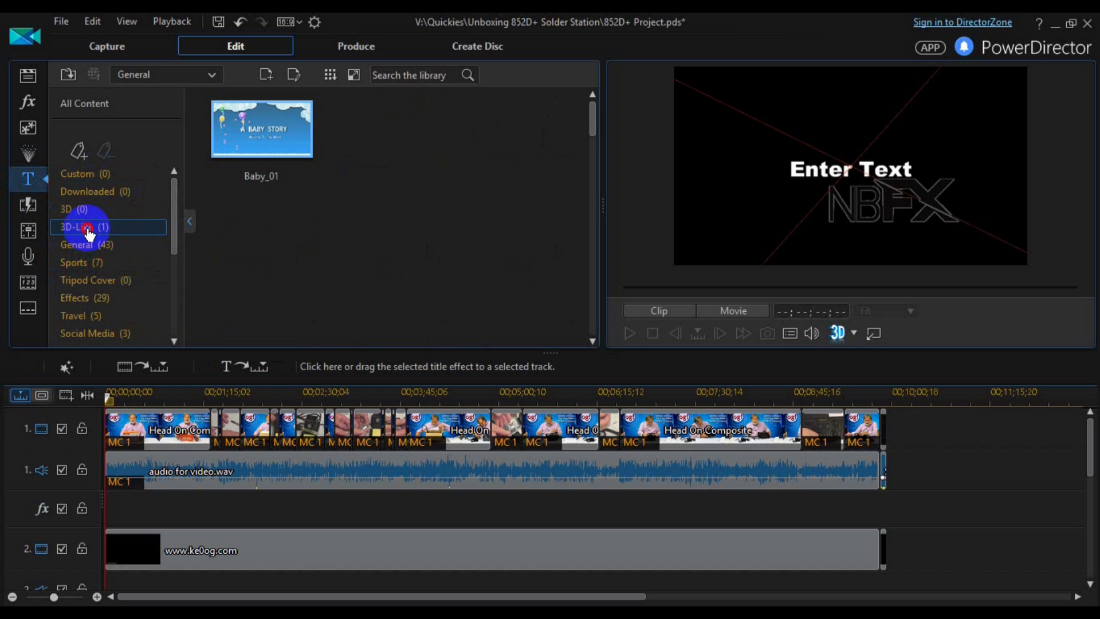
click(85, 262)
click(88, 280)
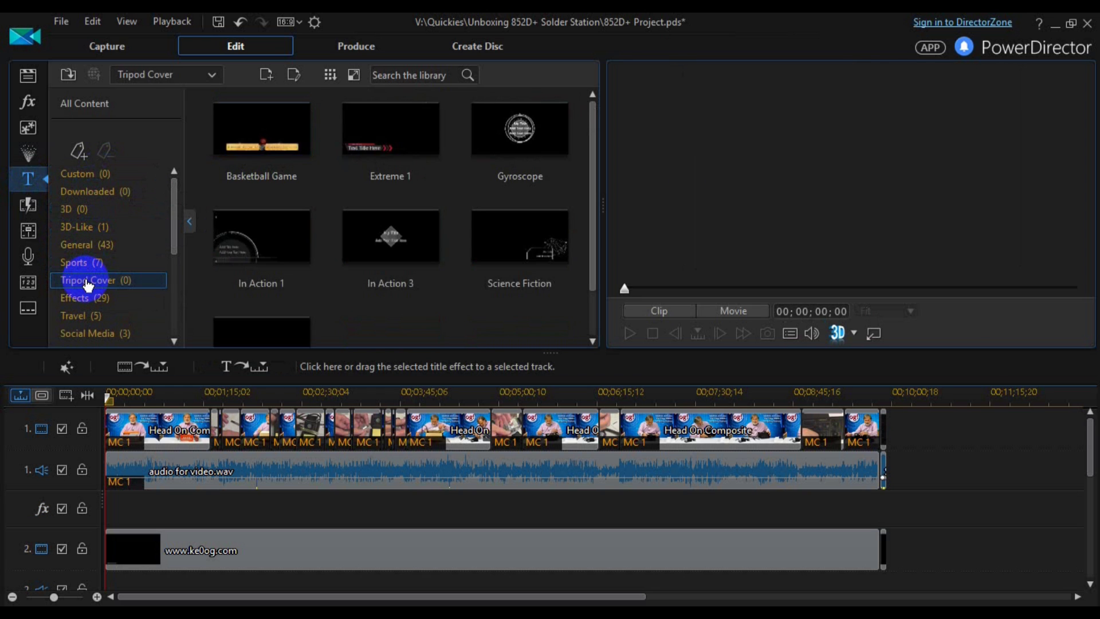
click(87, 298)
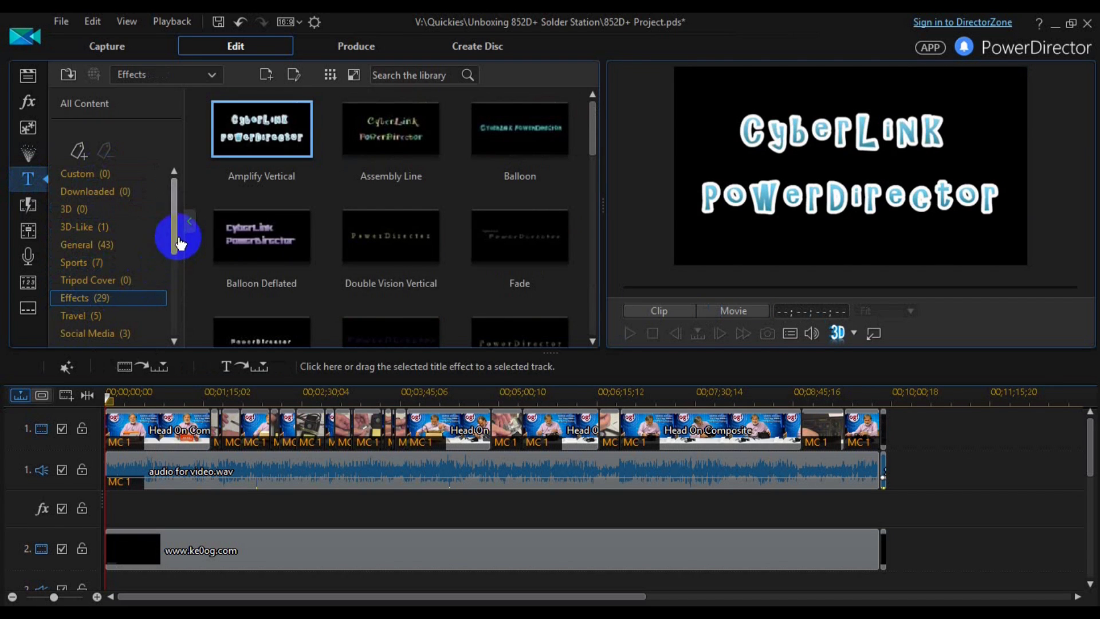
Browse the Social Media, Travel, Scroll, Vacation, Kids, Sparkling, News and Credits title categories
drag(172, 233, 169, 293)
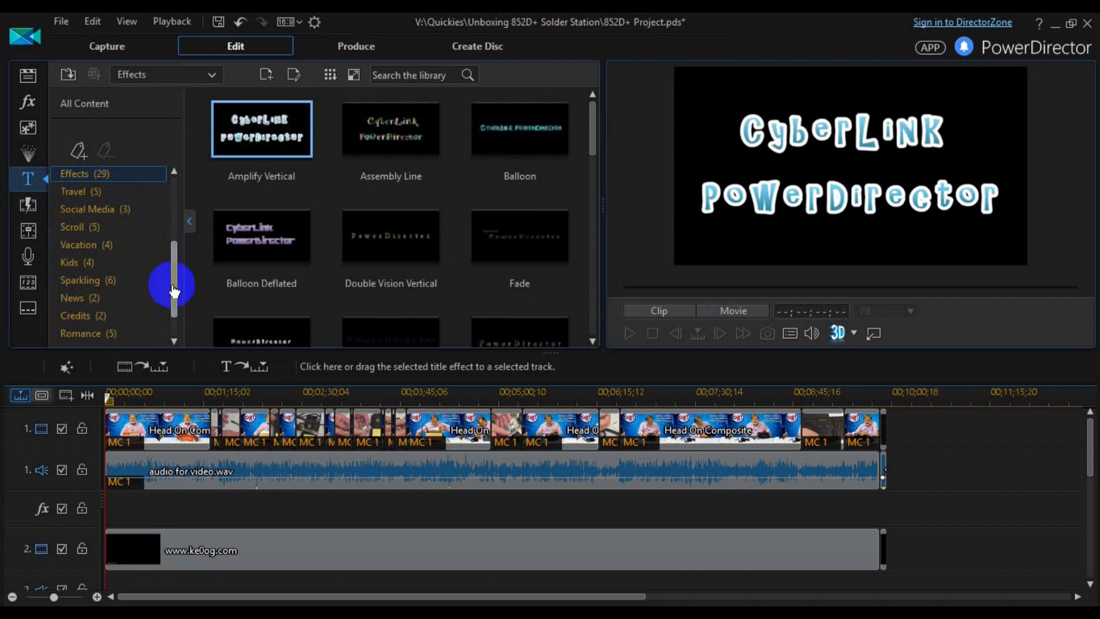
click(91, 210)
click(77, 192)
click(80, 228)
click(81, 245)
click(81, 264)
click(80, 281)
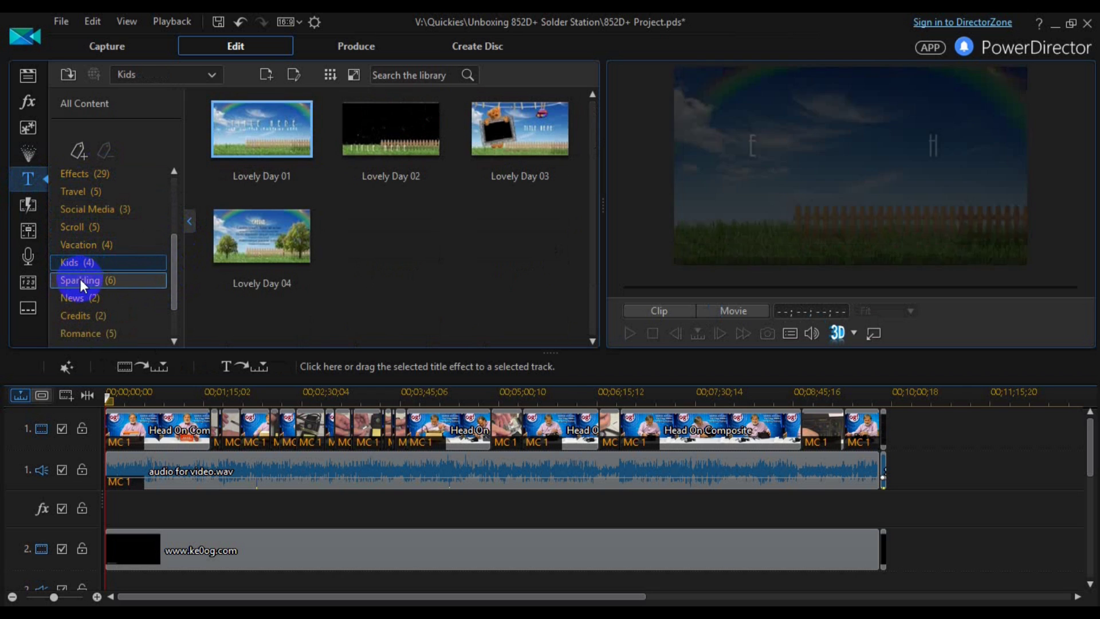
click(80, 298)
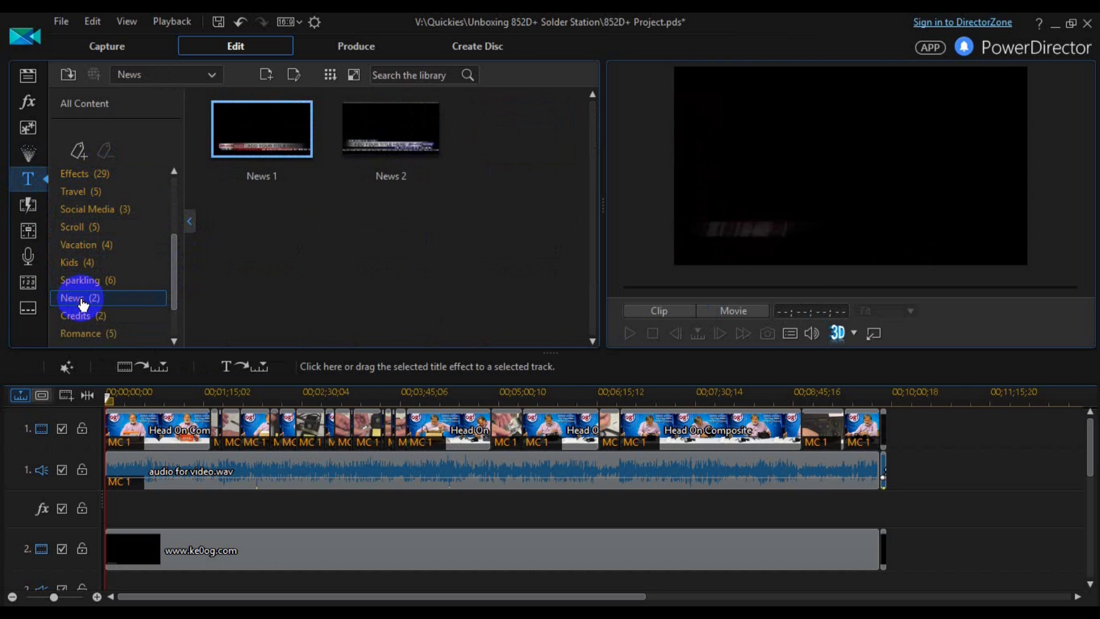
click(84, 316)
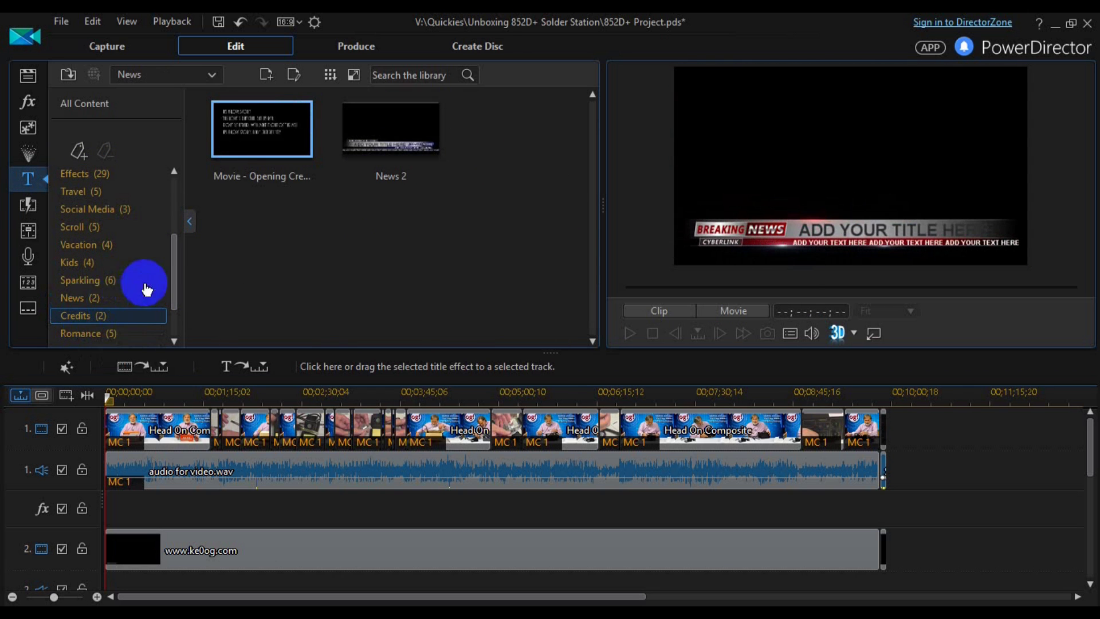
Browse the Romance, Travel Pack, Wedding Pack and NewBlue title categories
drag(175, 238, 169, 288)
click(111, 284)
click(108, 298)
click(91, 319)
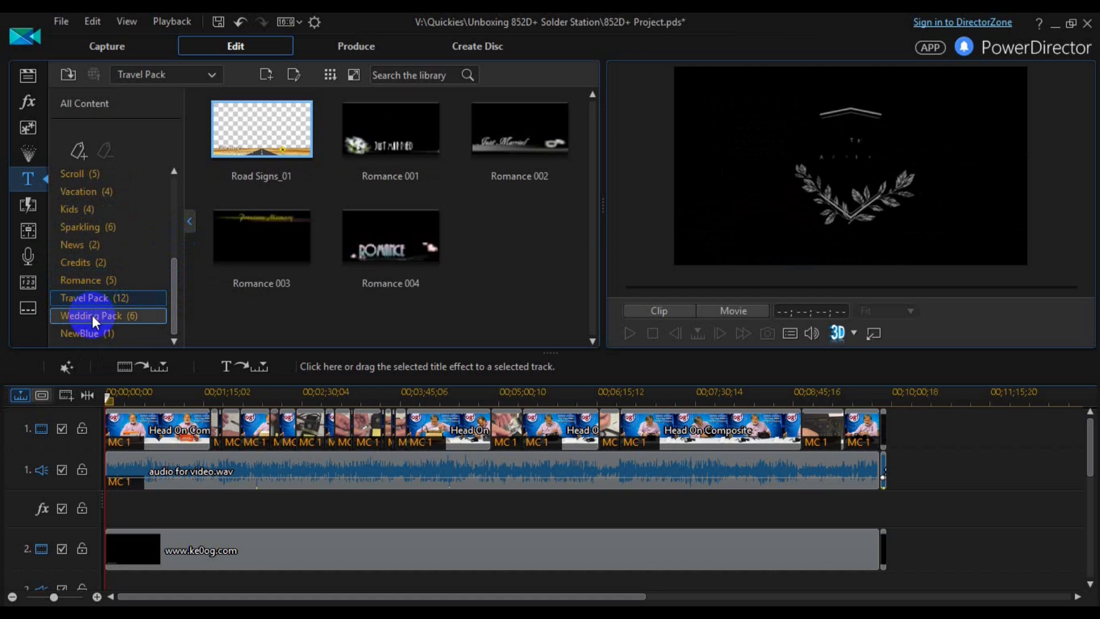
click(83, 336)
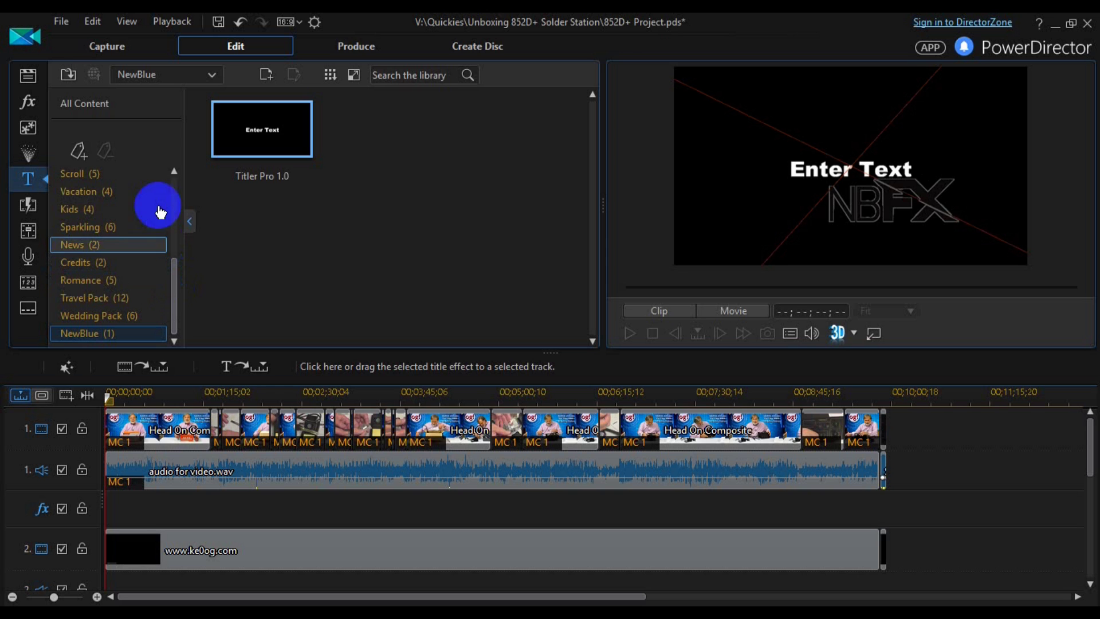
Return to the video effects library and look at one of its NewBlue Essentials categories
click(31, 107)
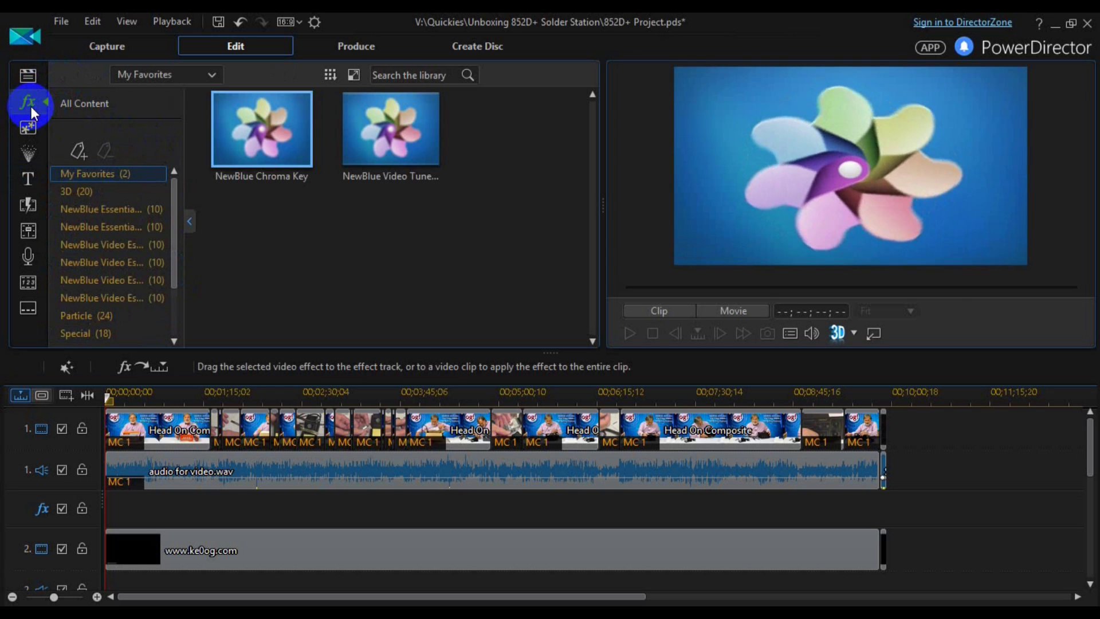
click(126, 226)
Browse the 2D, 3D, 3D-Like and Alpha transitions, and return to the My Favorites transitions
click(28, 205)
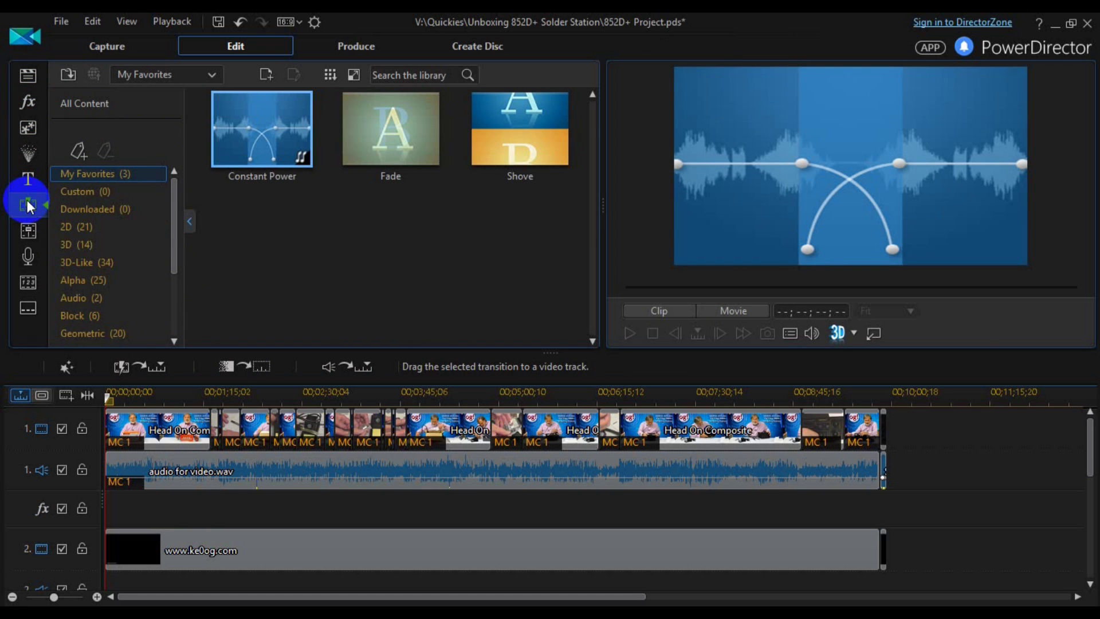
click(85, 227)
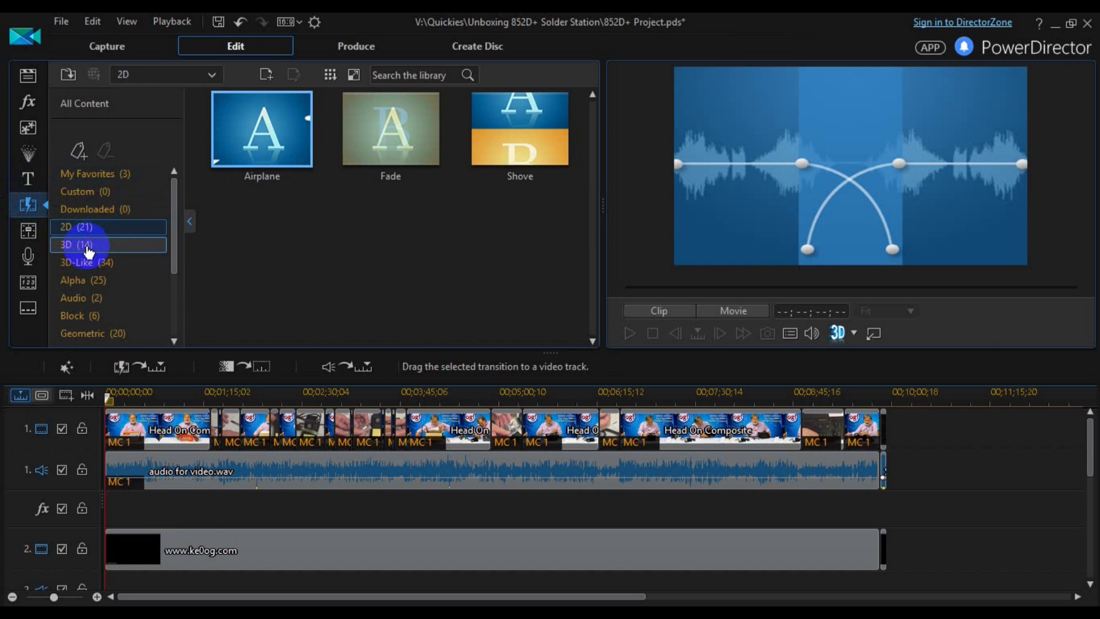
click(87, 245)
click(86, 264)
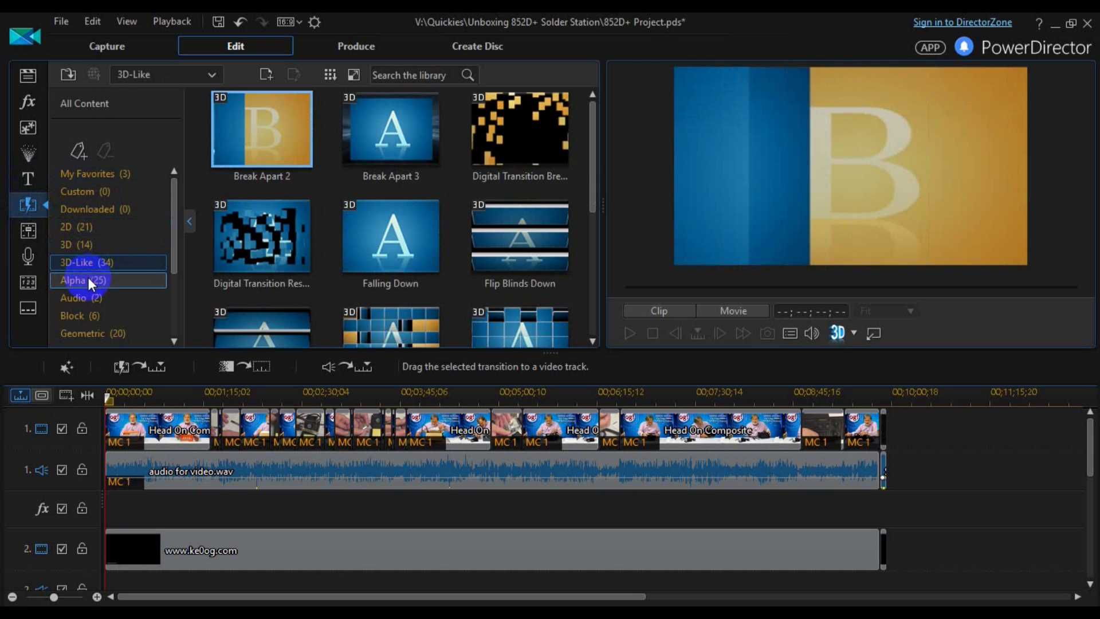
click(89, 281)
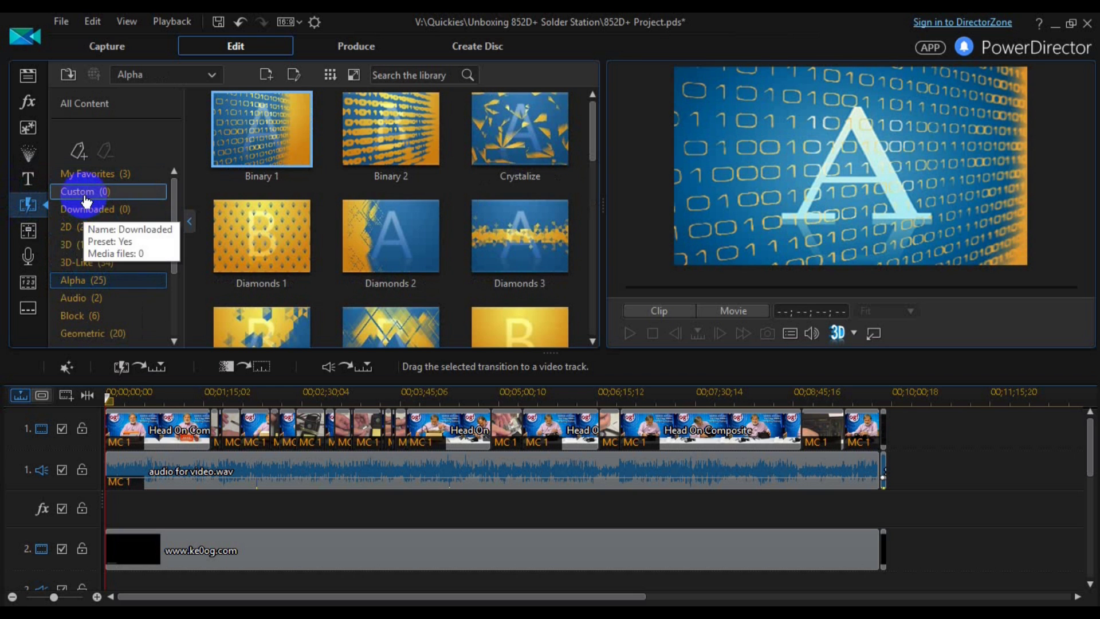
click(89, 175)
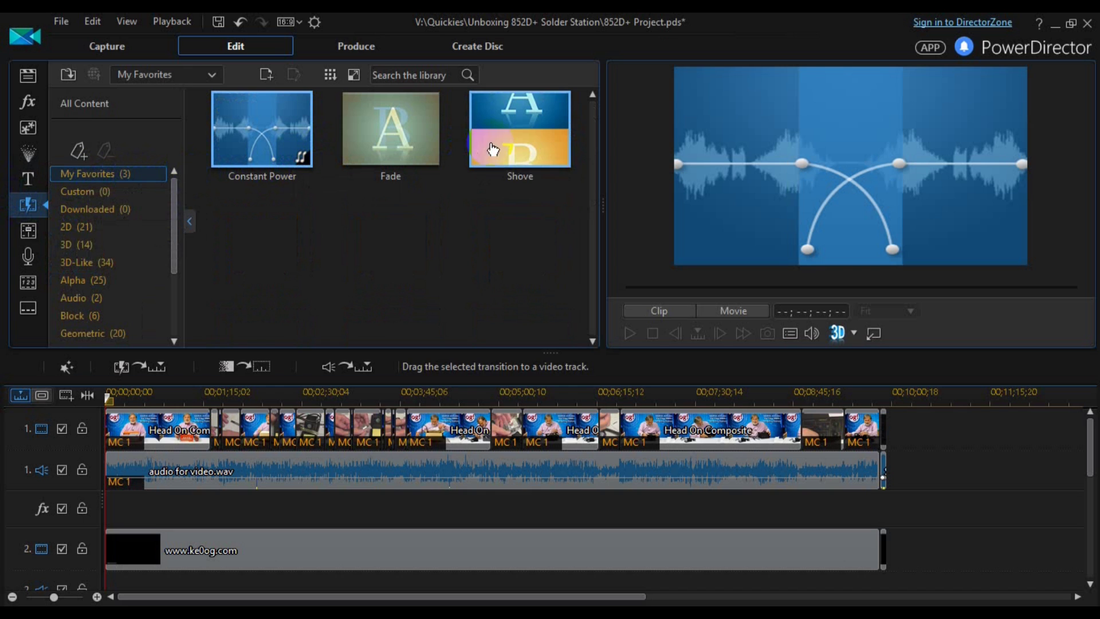
click(399, 265)
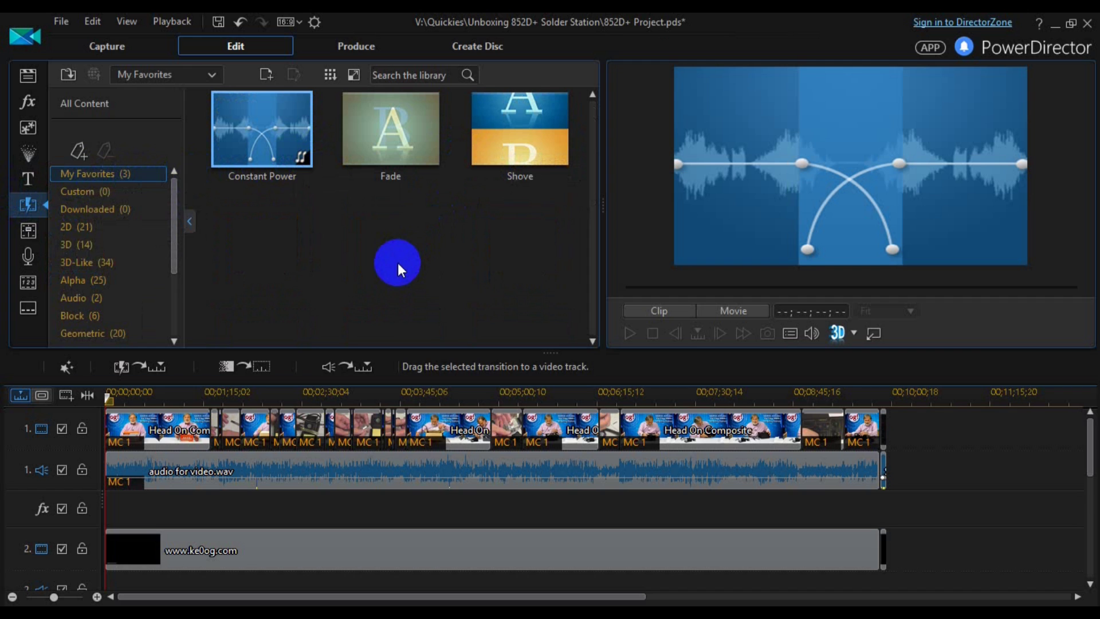
Look at the audio mixing room with the playhead at 00;02;06;07, and open the voice-over recording room
click(277, 143)
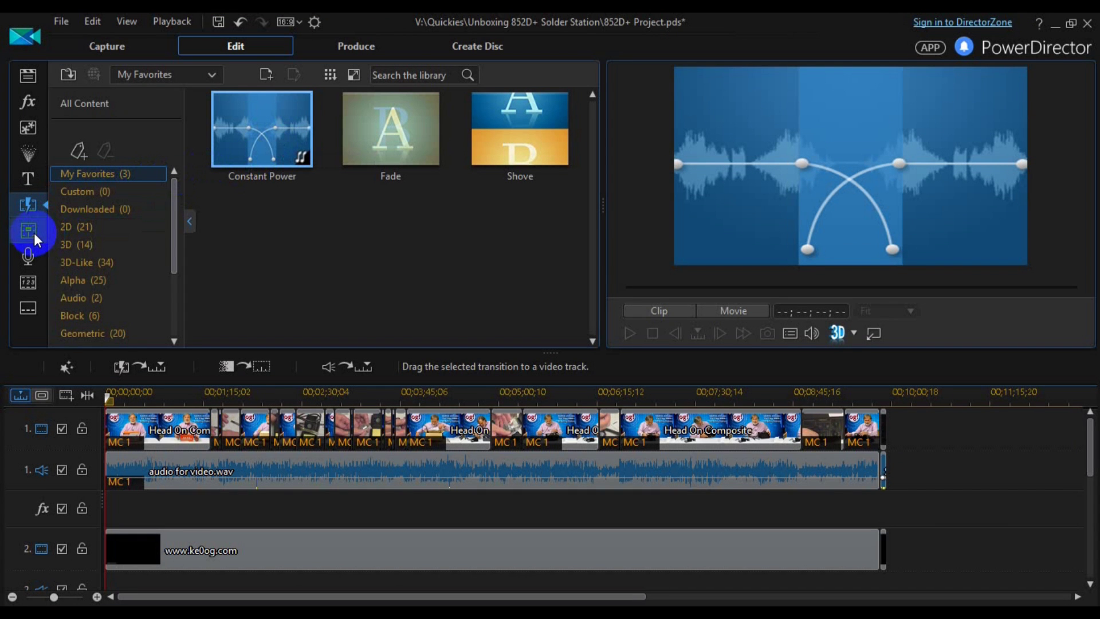
click(33, 232)
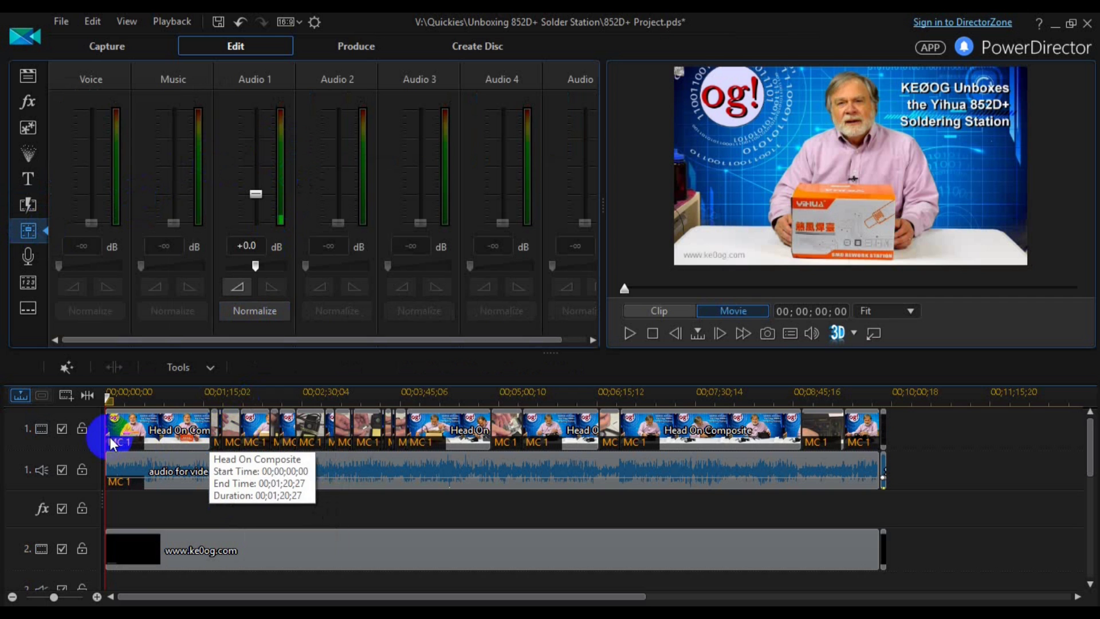
click(269, 400)
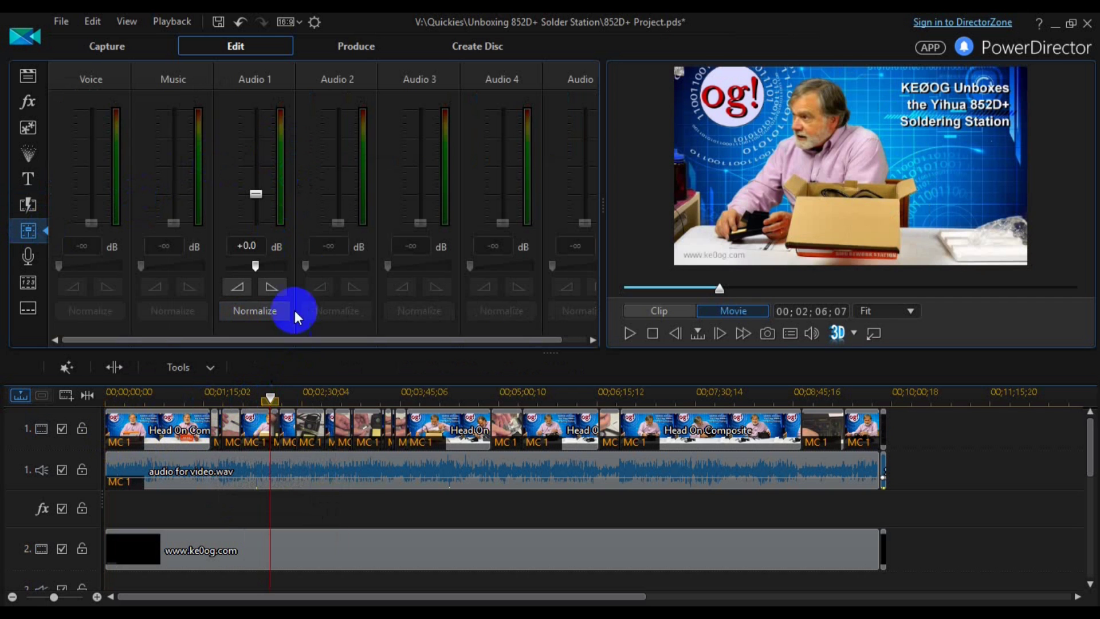
click(28, 256)
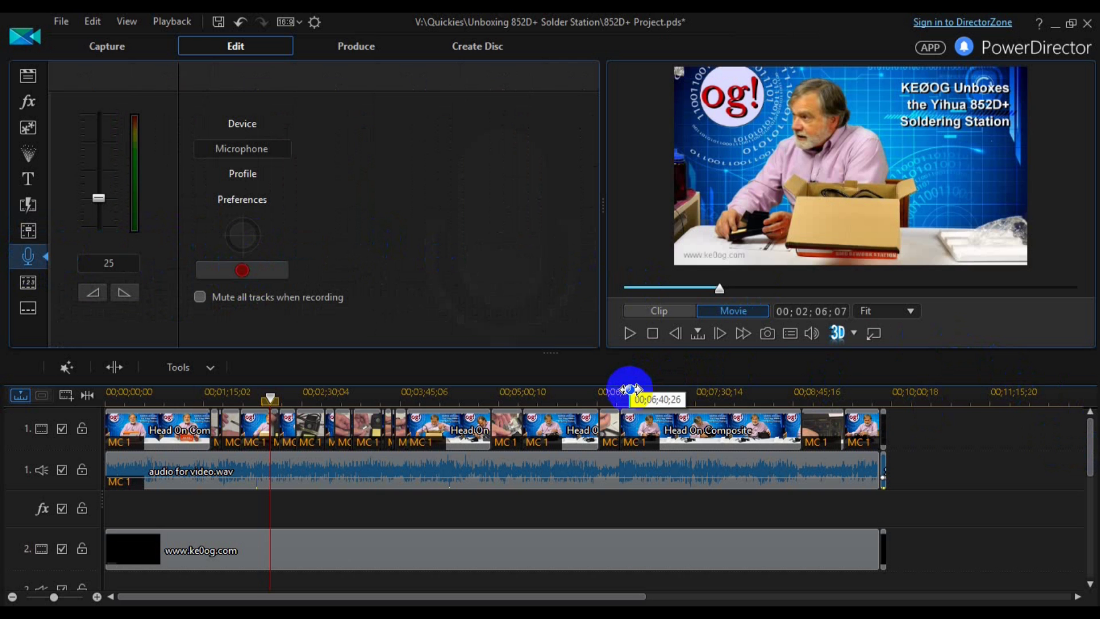
Enlarge the timeline area and increase the heights of audio track 1 and video track 1
drag(633, 353, 634, 267)
click(441, 569)
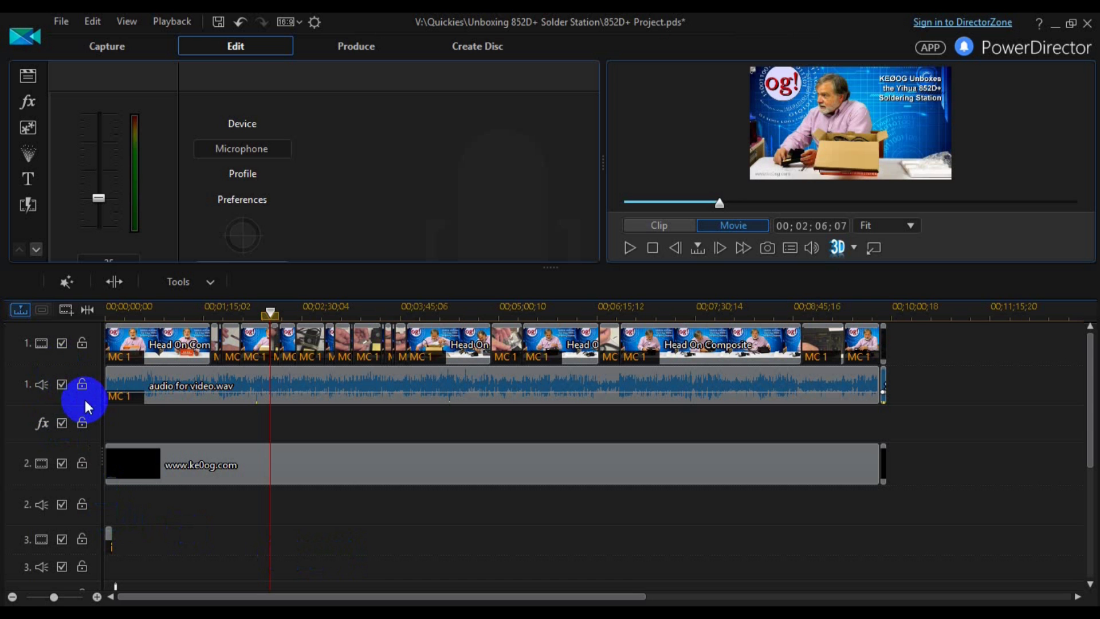
drag(85, 400, 81, 425)
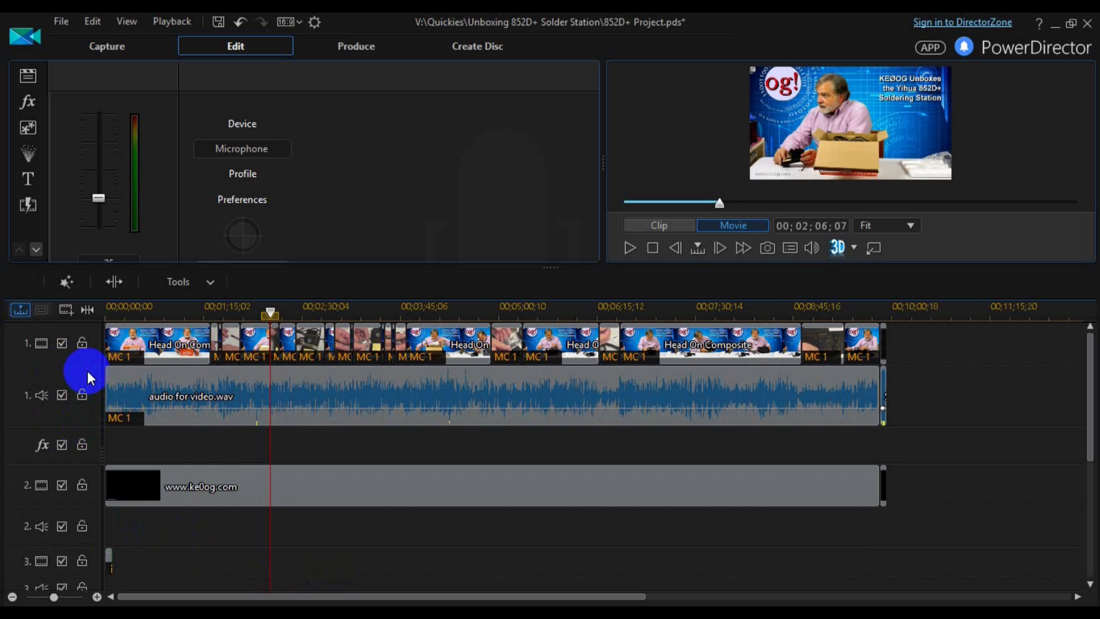
drag(85, 363, 86, 381)
drag(81, 519, 86, 525)
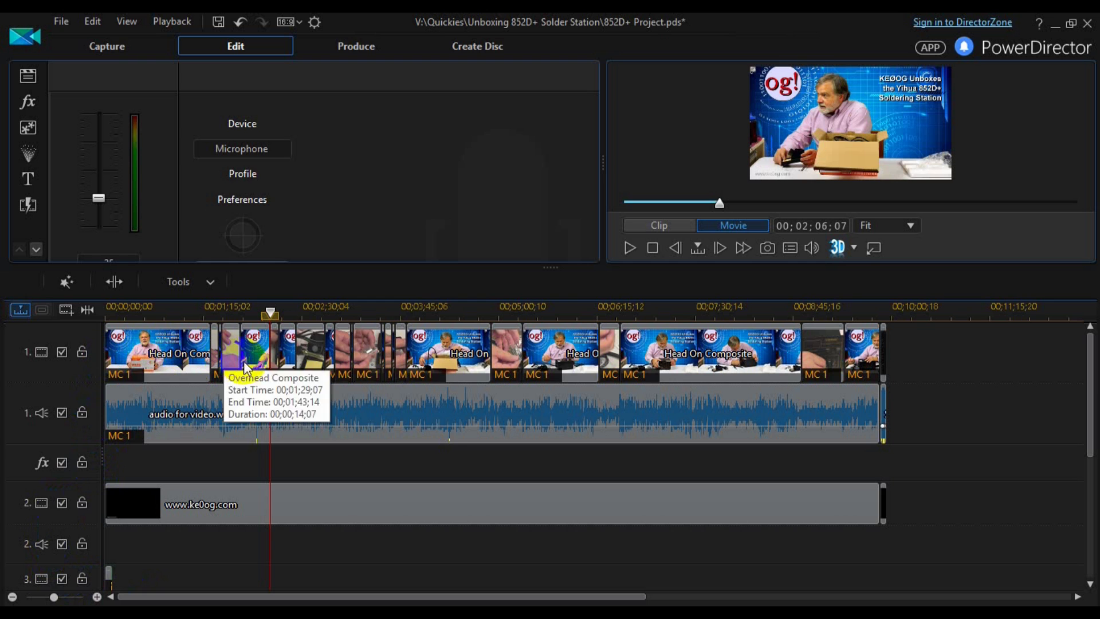
Select the overhead clip just after 00;02;30;04 on video track 1 and view its Tools and Fix / Enhance options
click(343, 351)
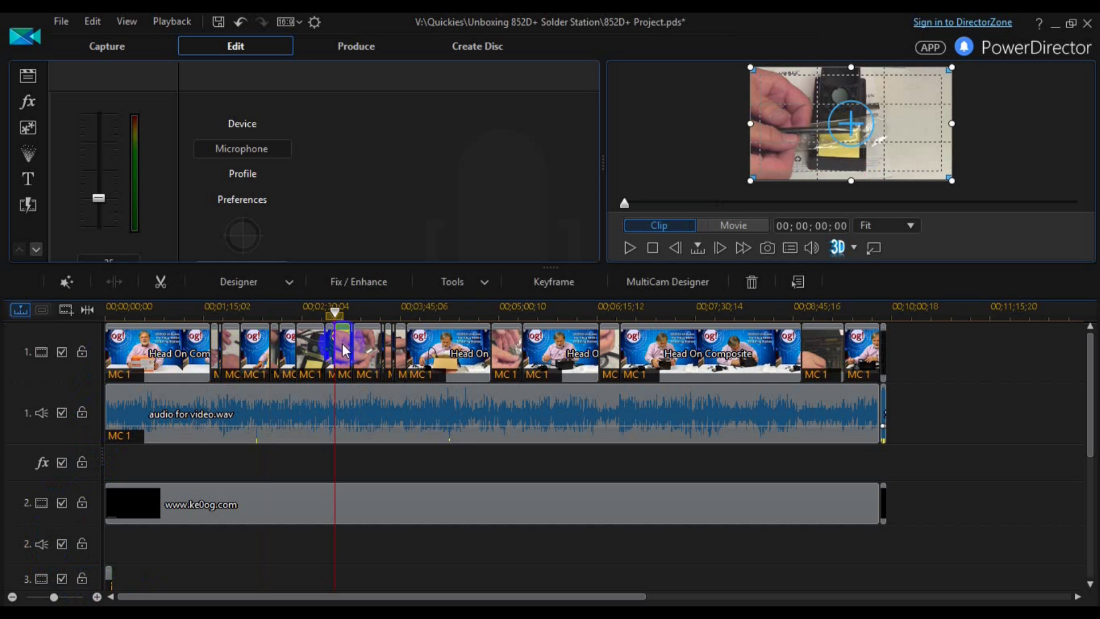
click(444, 282)
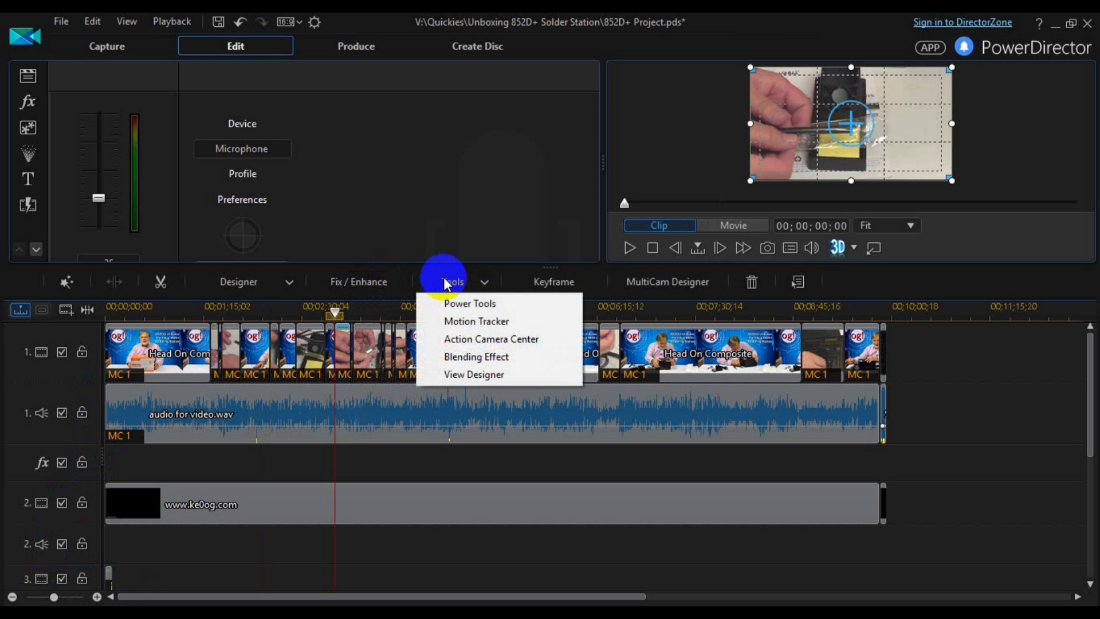
click(383, 282)
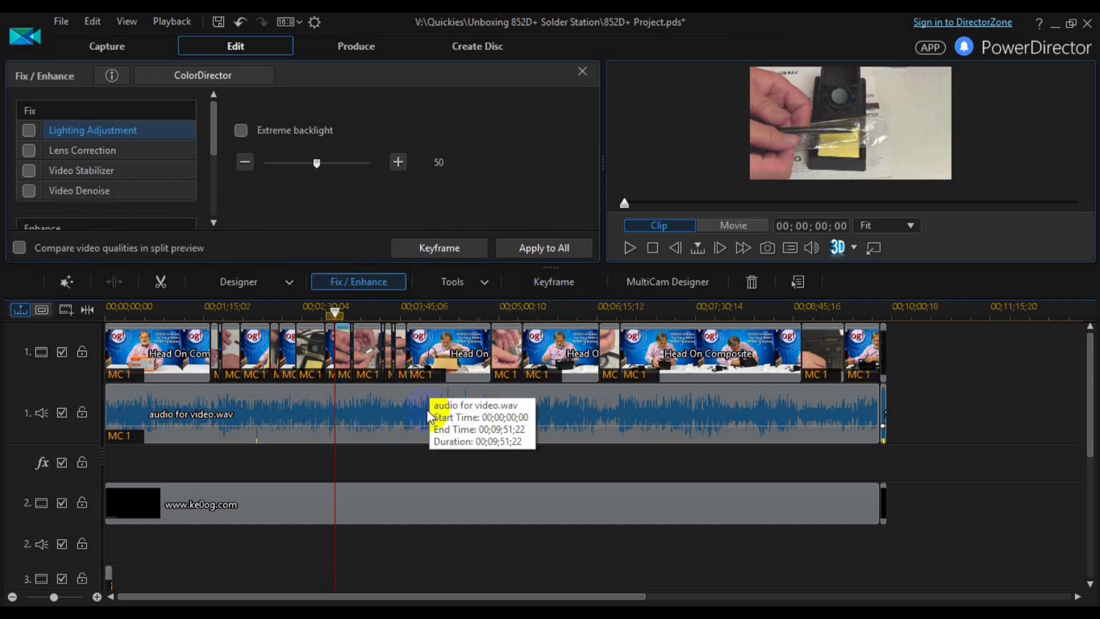
Open the MultiCam Designer for the selected clip, accepting the reset of its timeline edits
click(663, 286)
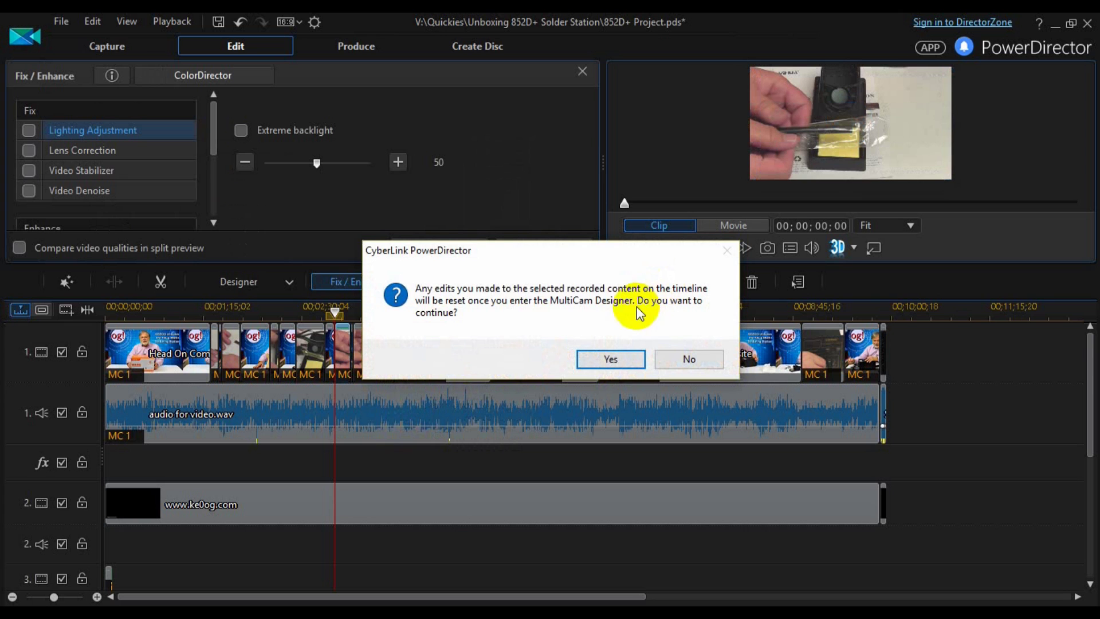
click(607, 360)
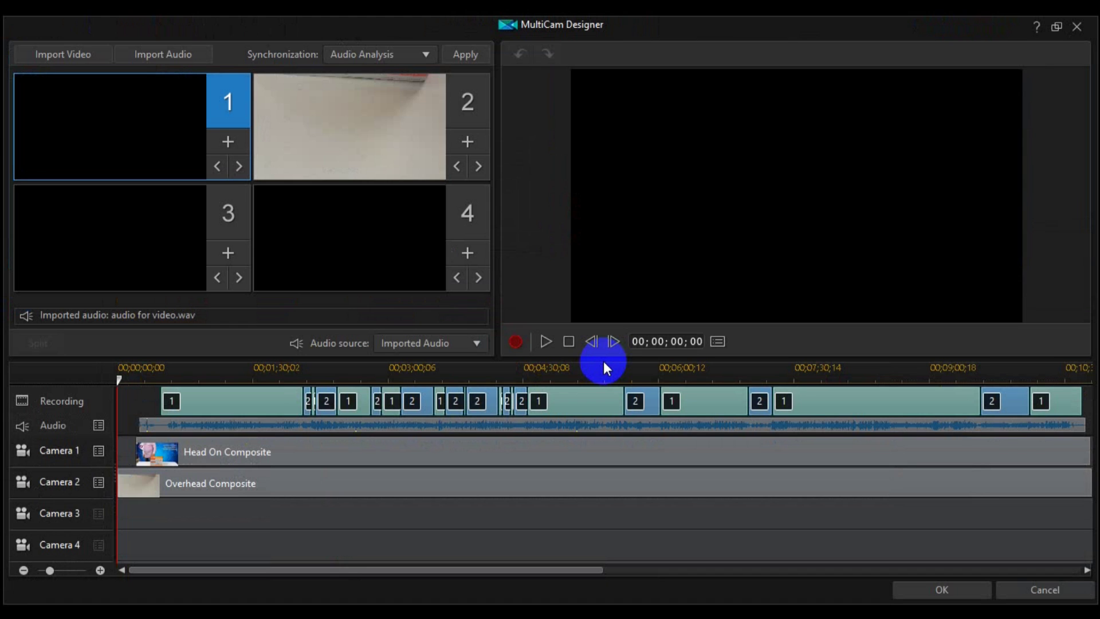
Record live cuts between cameras 1 and 2 starting at 00;01;15;21, ending on camera 1, and stop recording
click(231, 373)
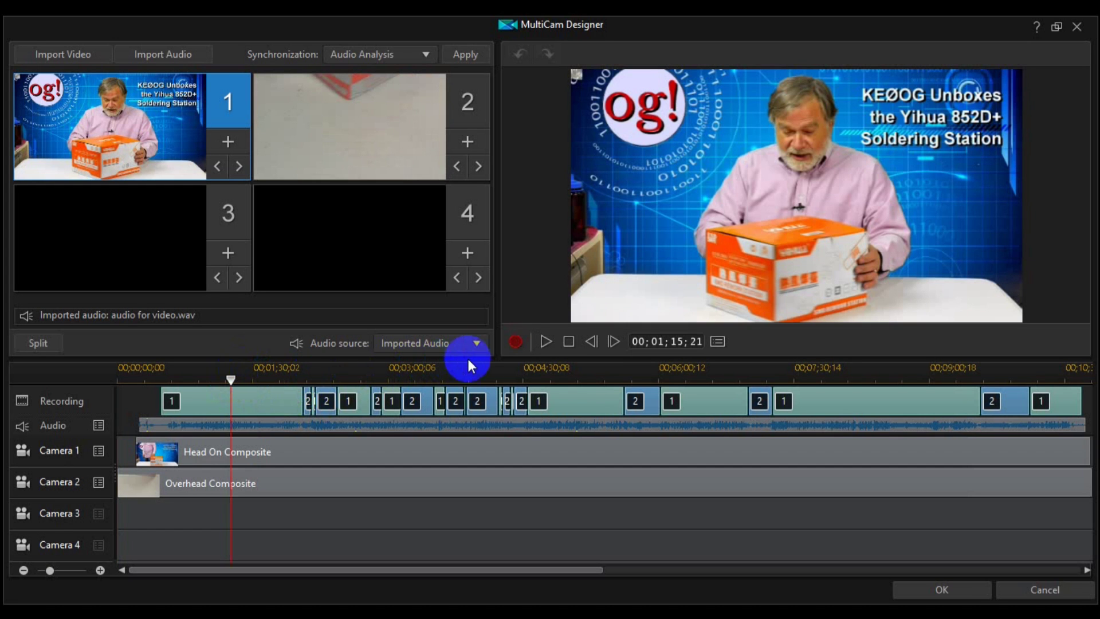
click(515, 341)
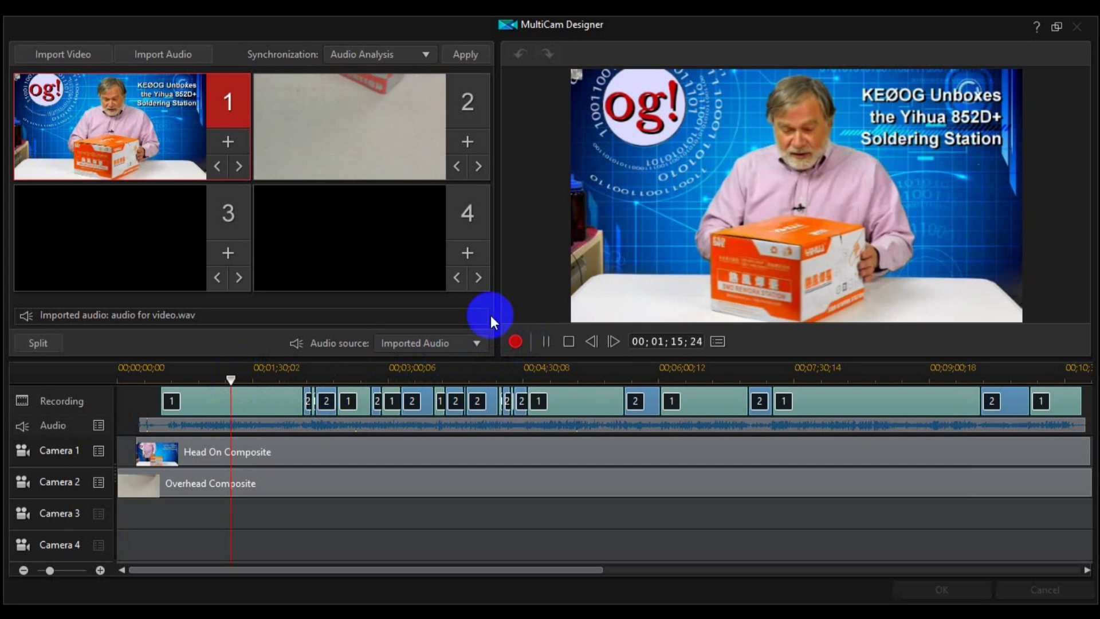
click(352, 154)
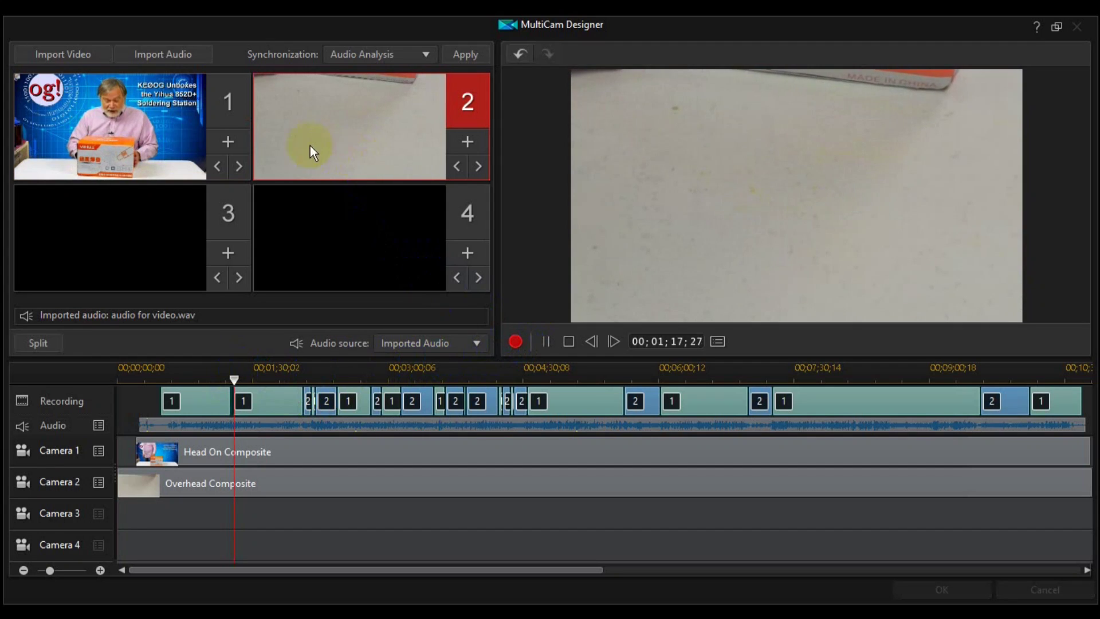
click(156, 132)
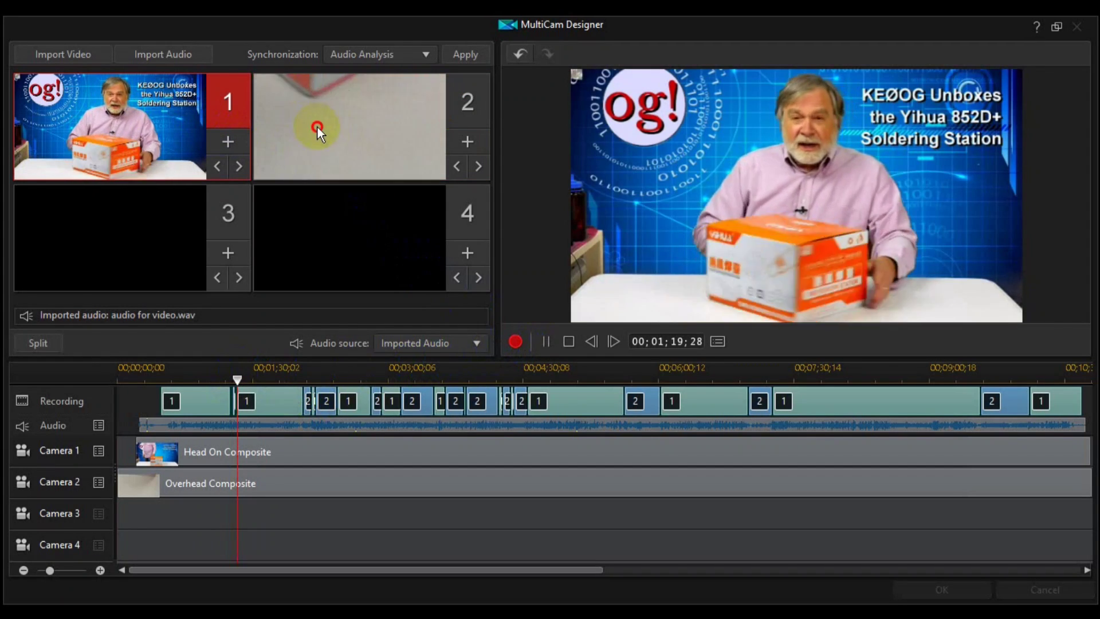
click(312, 126)
click(132, 118)
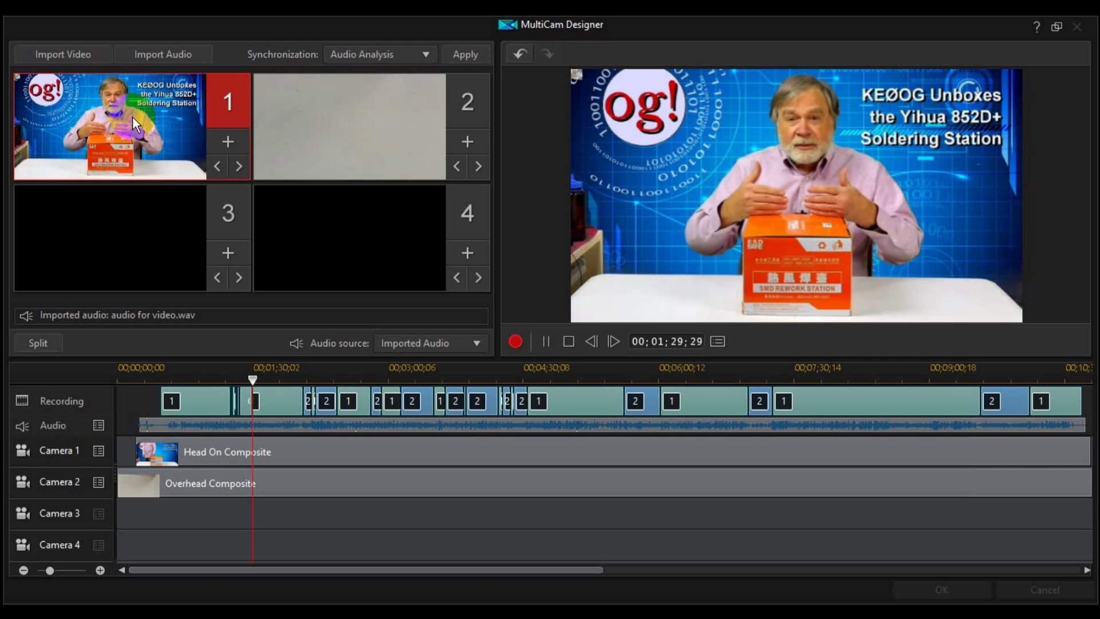
click(515, 341)
Record another series of live cuts between cameras 1 and 2, starting from about the two-minute mark
drag(259, 383, 299, 381)
click(516, 342)
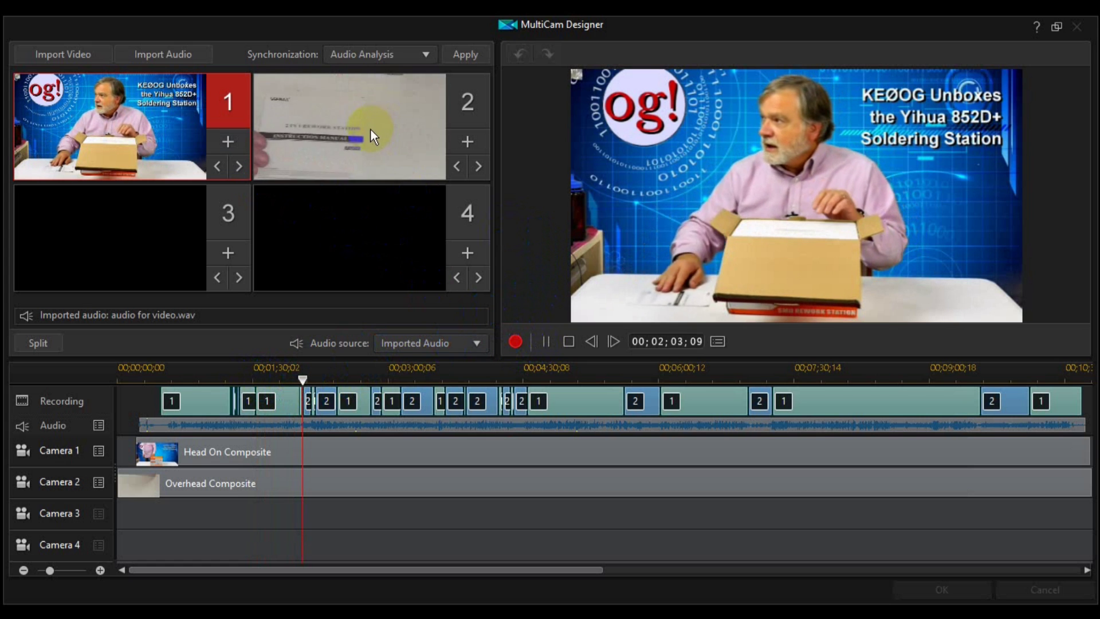
click(369, 129)
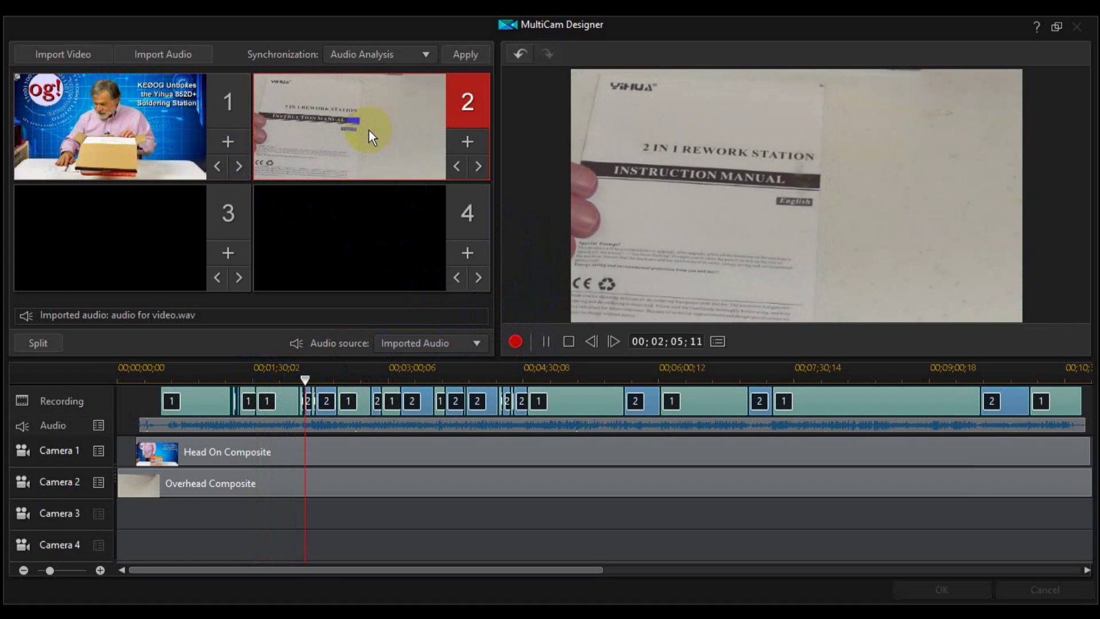
click(123, 118)
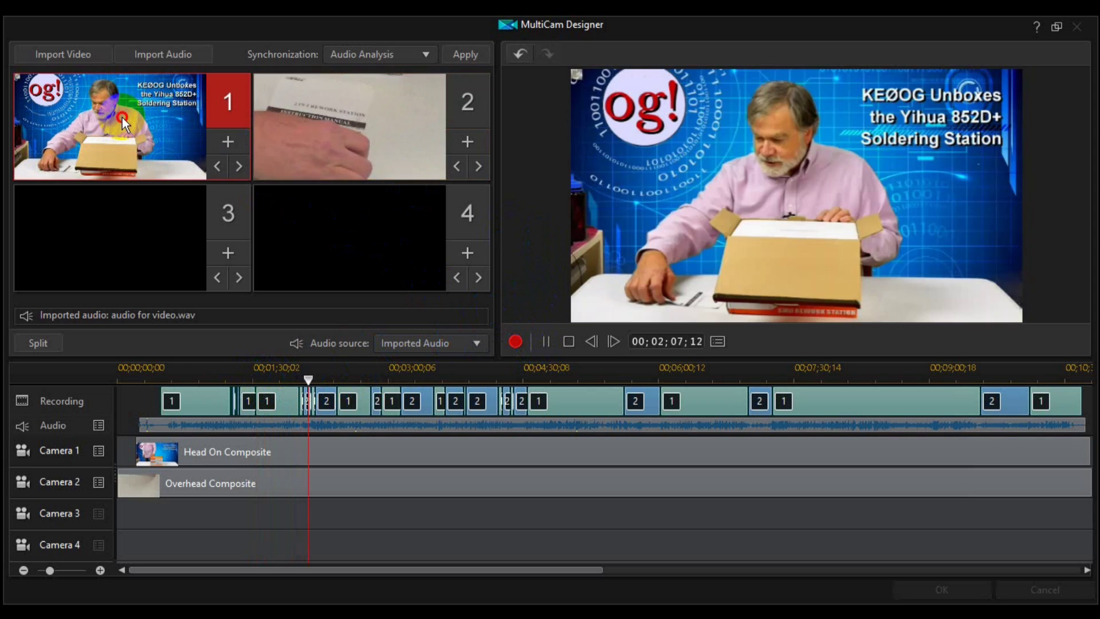
click(325, 121)
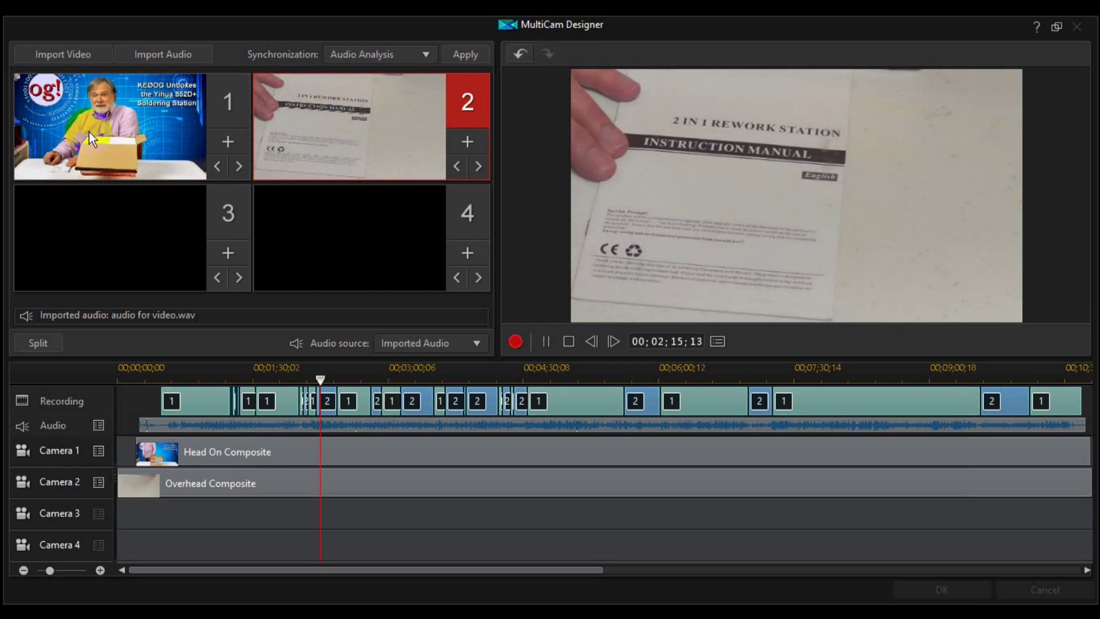
click(105, 122)
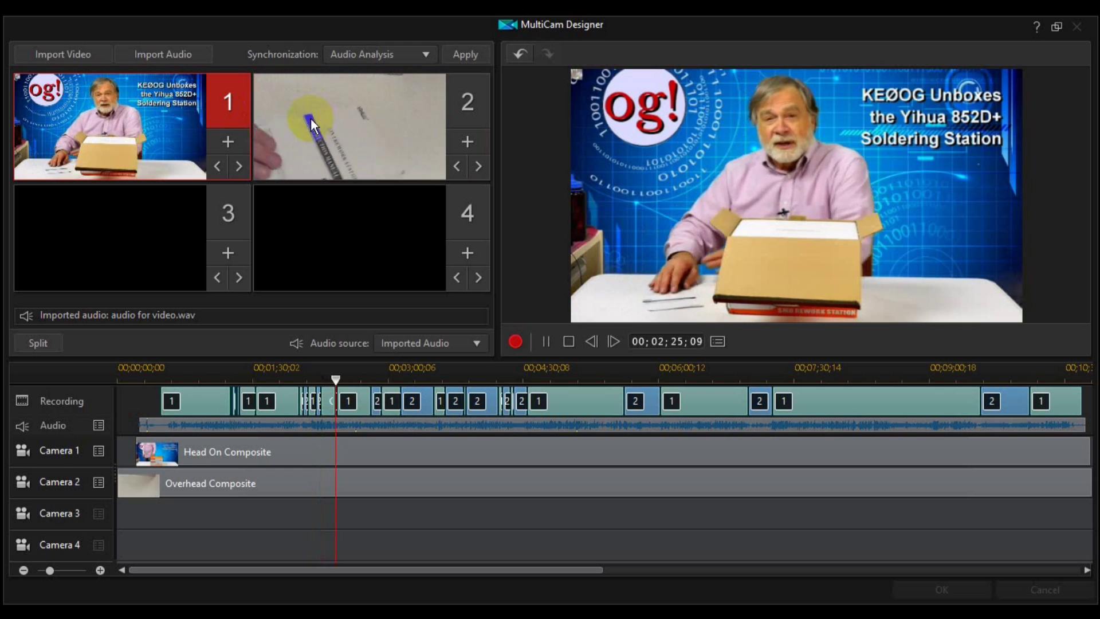
click(311, 118)
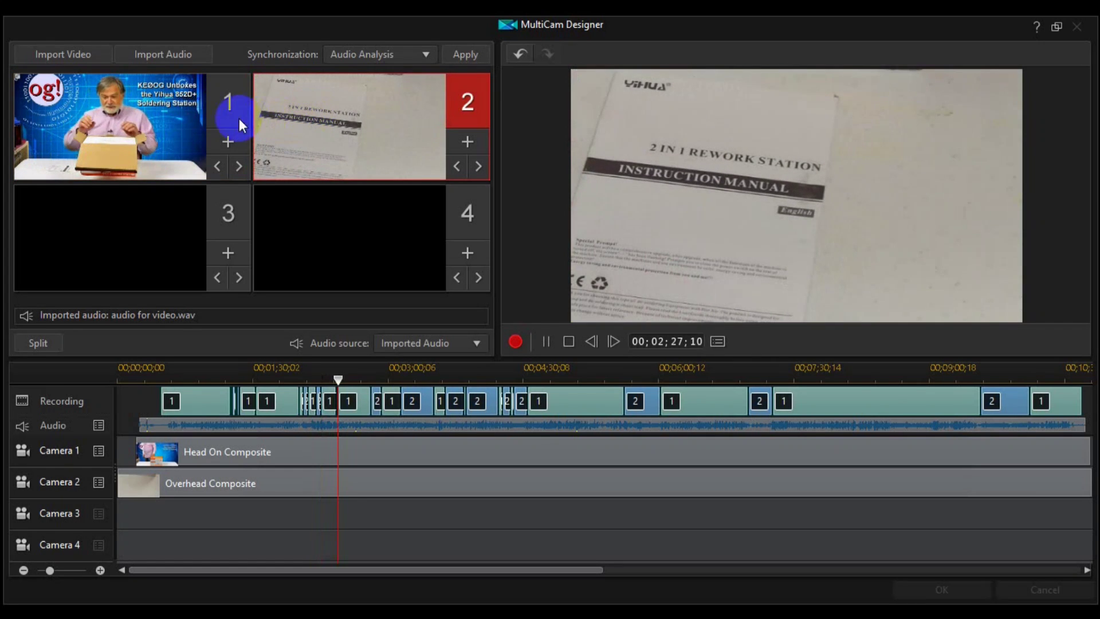
click(133, 121)
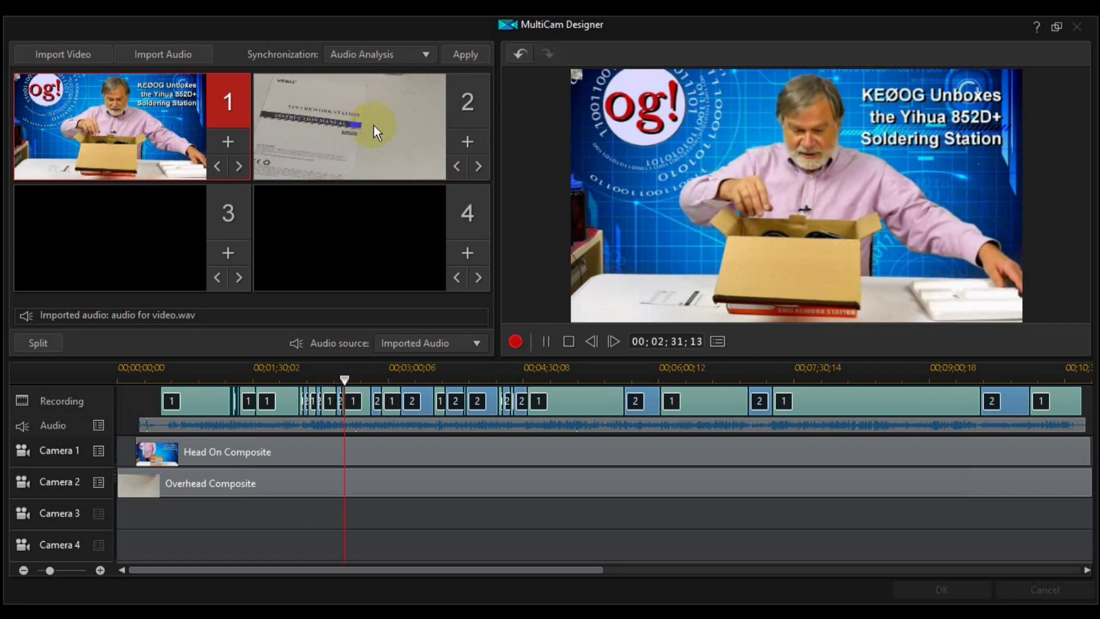